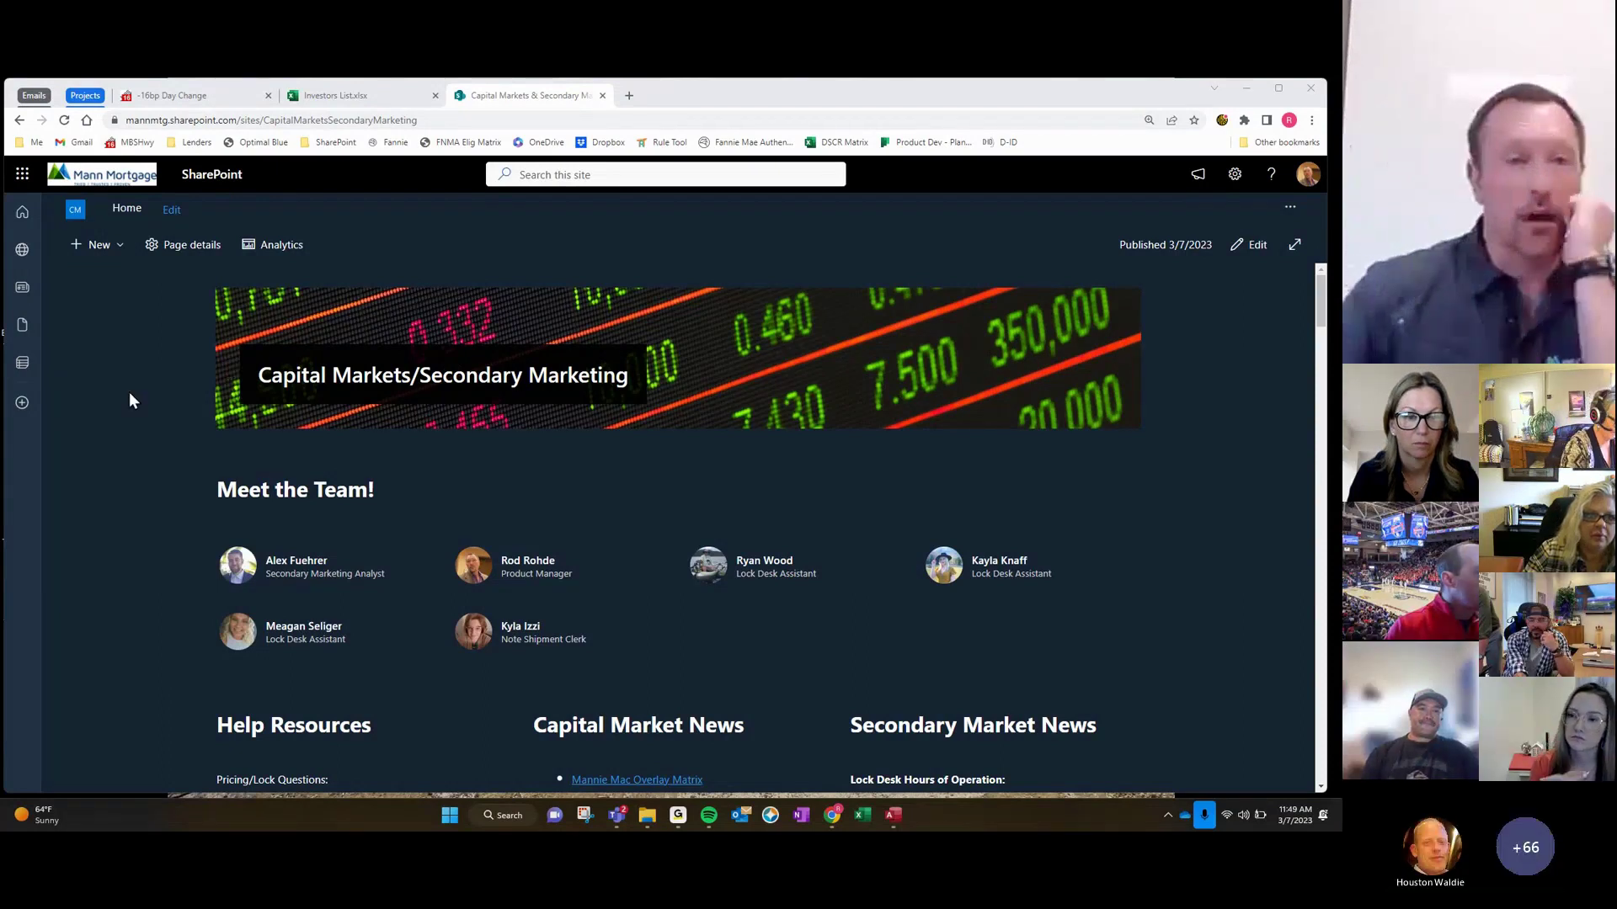
Scroll the Capital Markets home page down until The Mannie Map flowchart image shows
scroll(455, 438, "down", 8)
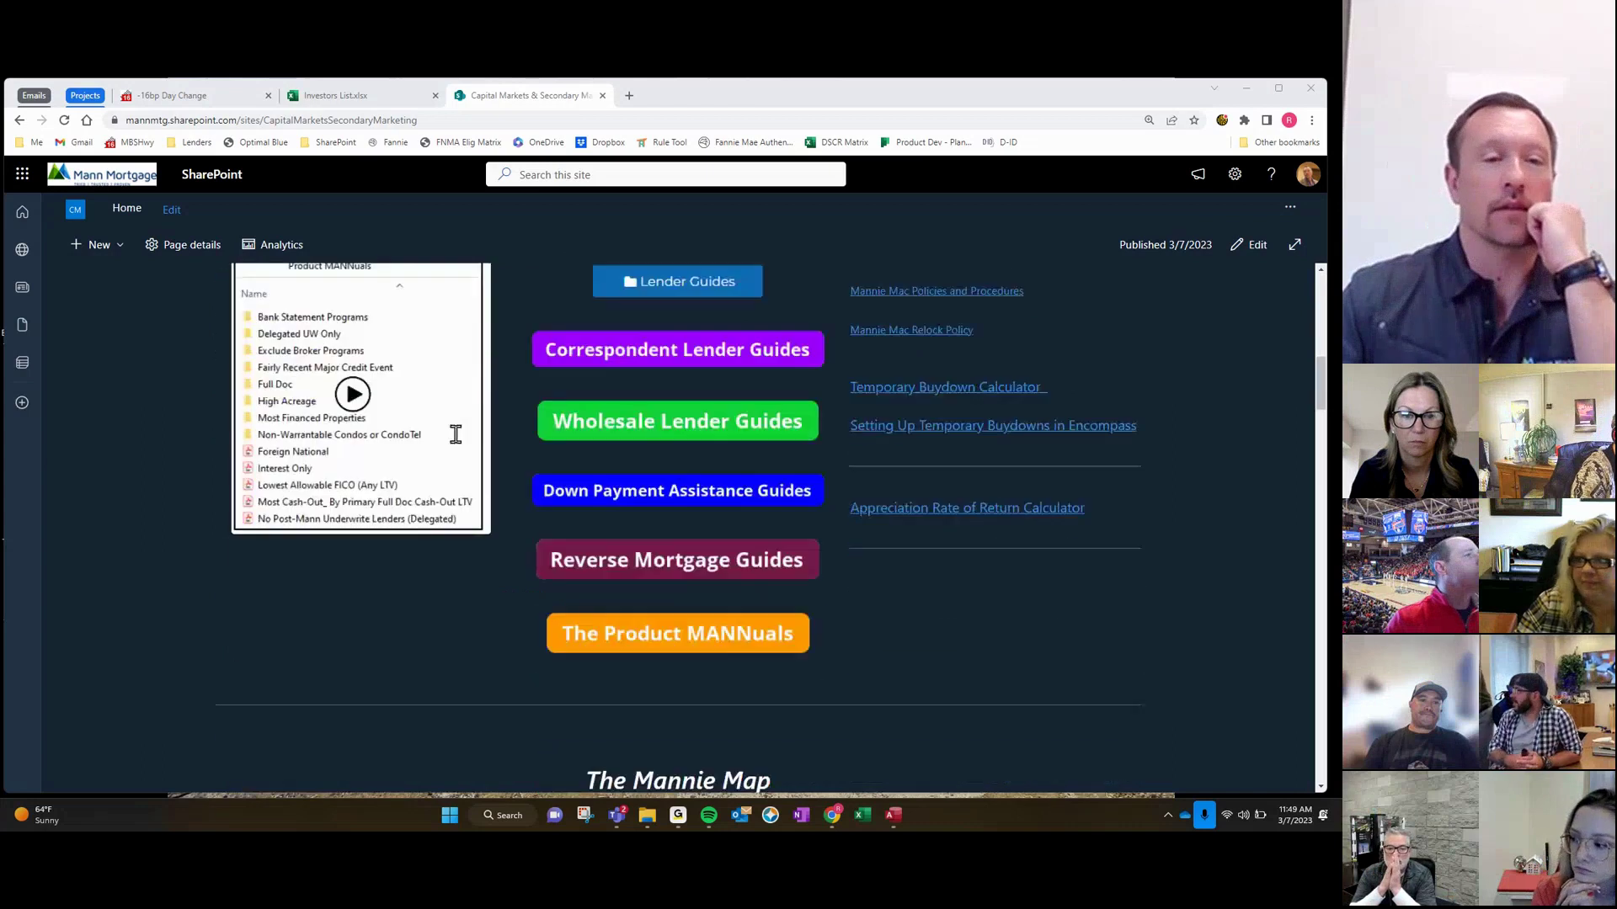
scroll(455, 434, "down", 5)
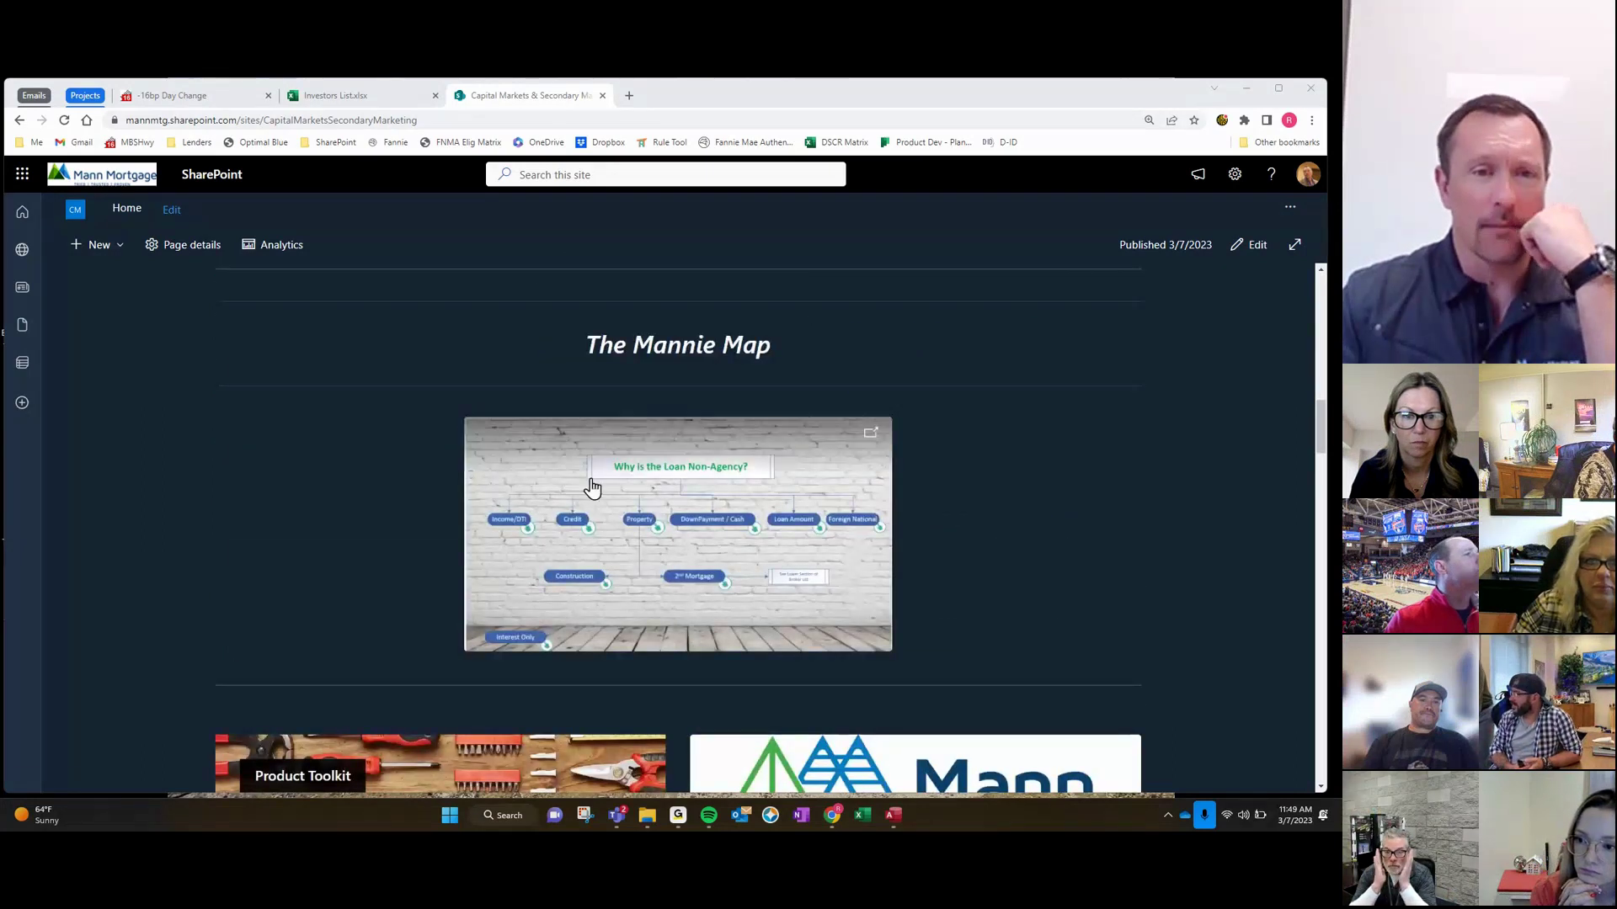
Open Product Flowchart.pdf from the Mannie Map and view its Downpayment/Cash and Credit Related Issues pages
left_click(592, 486)
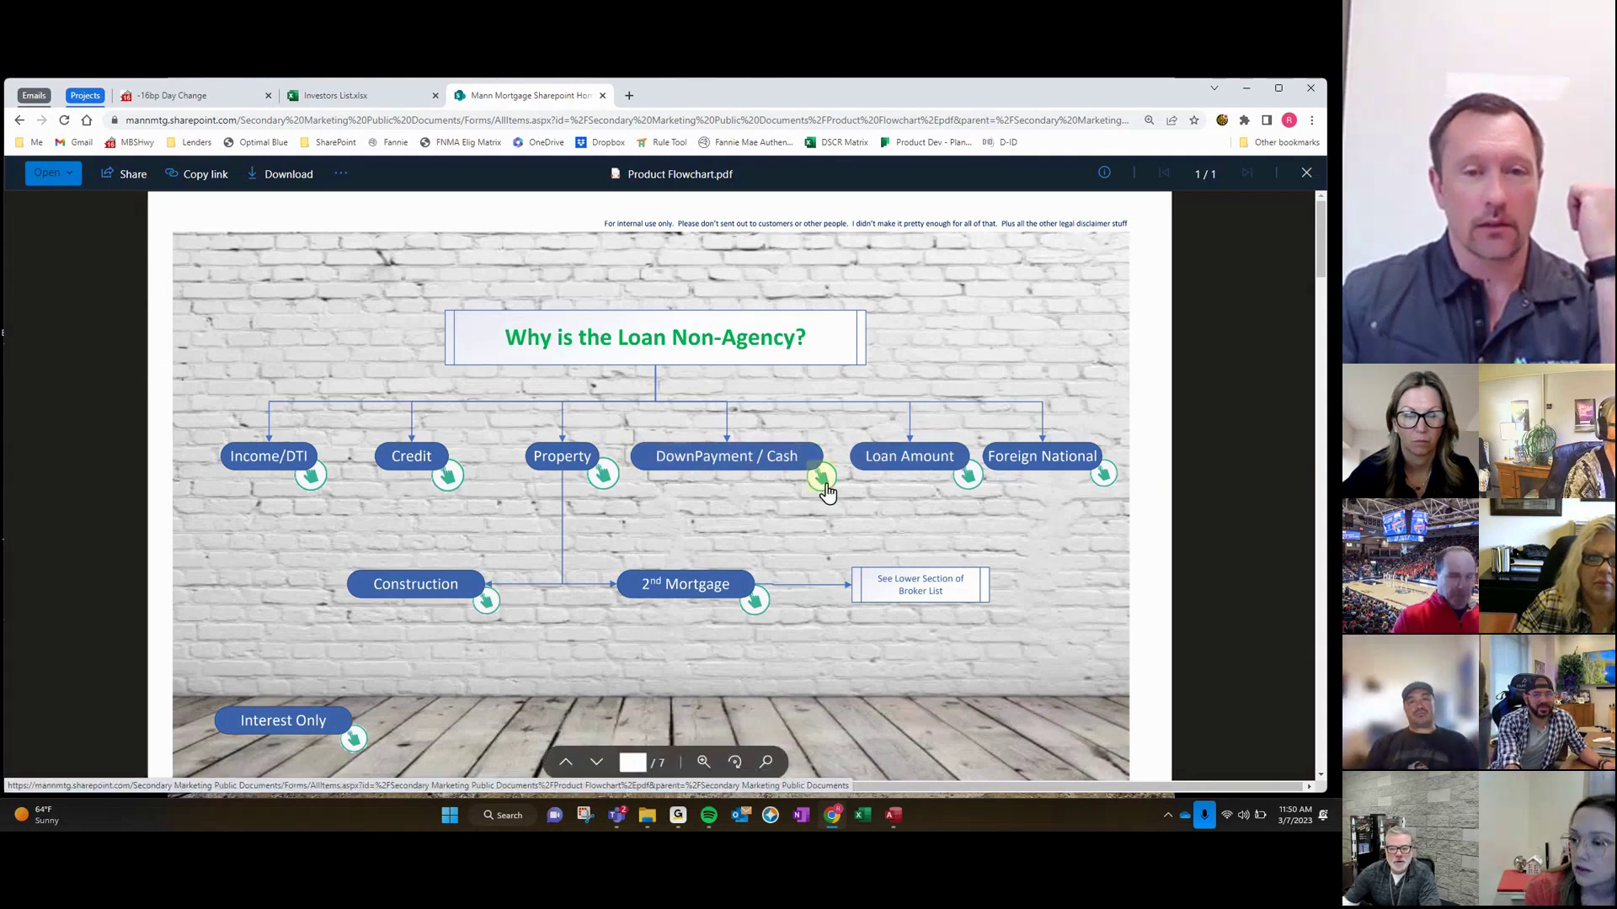
left_click(732, 468)
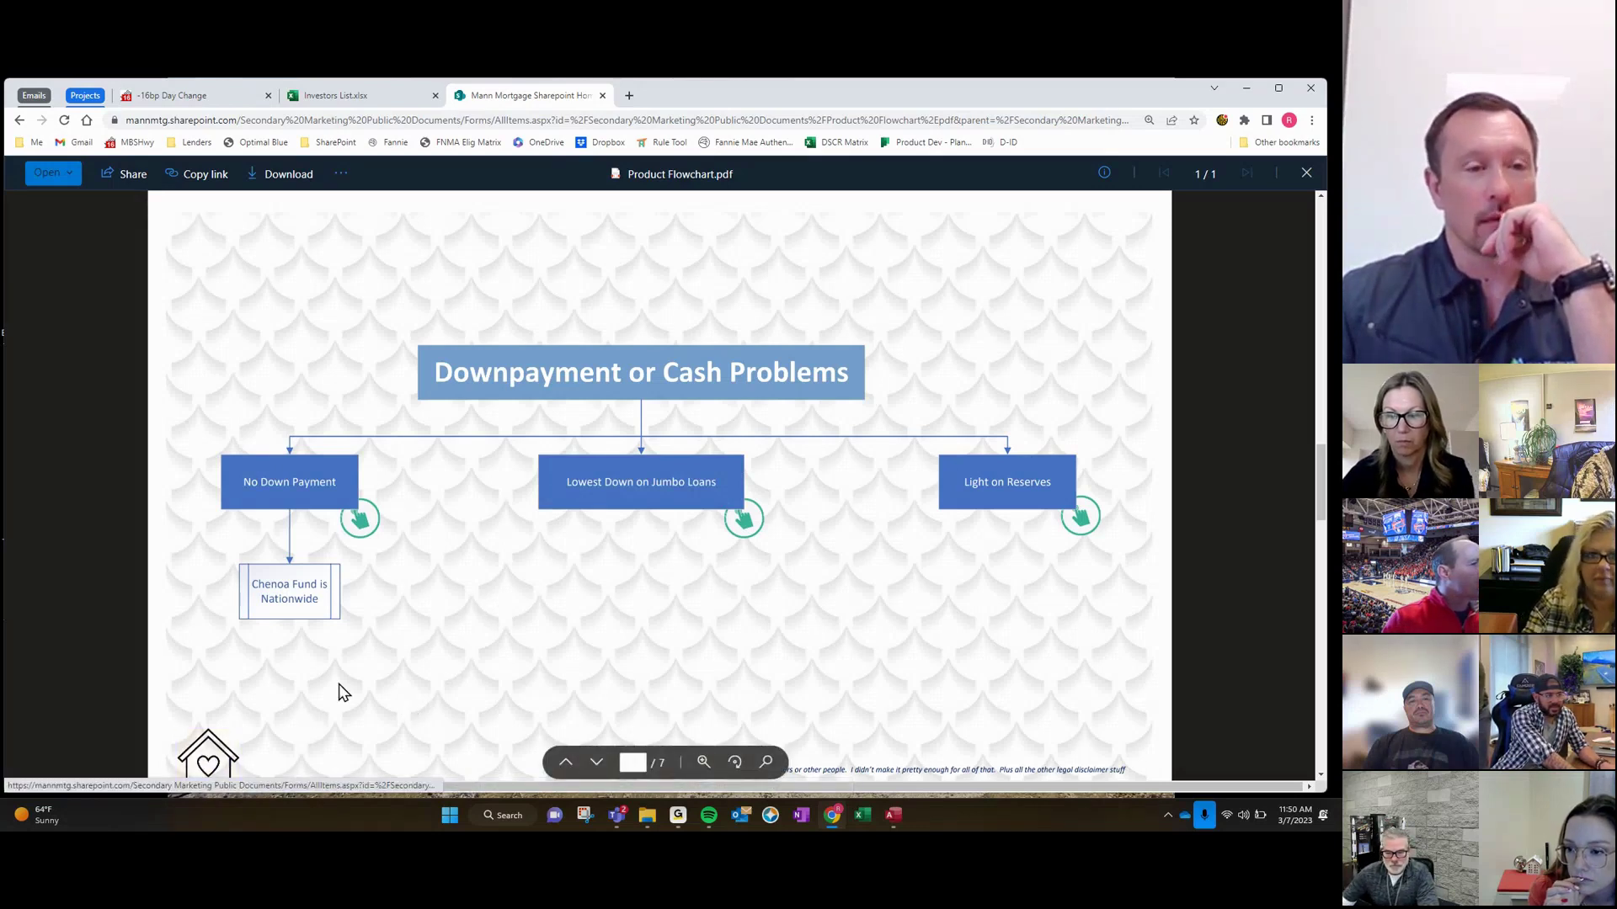
scroll(404, 627, "up", 15)
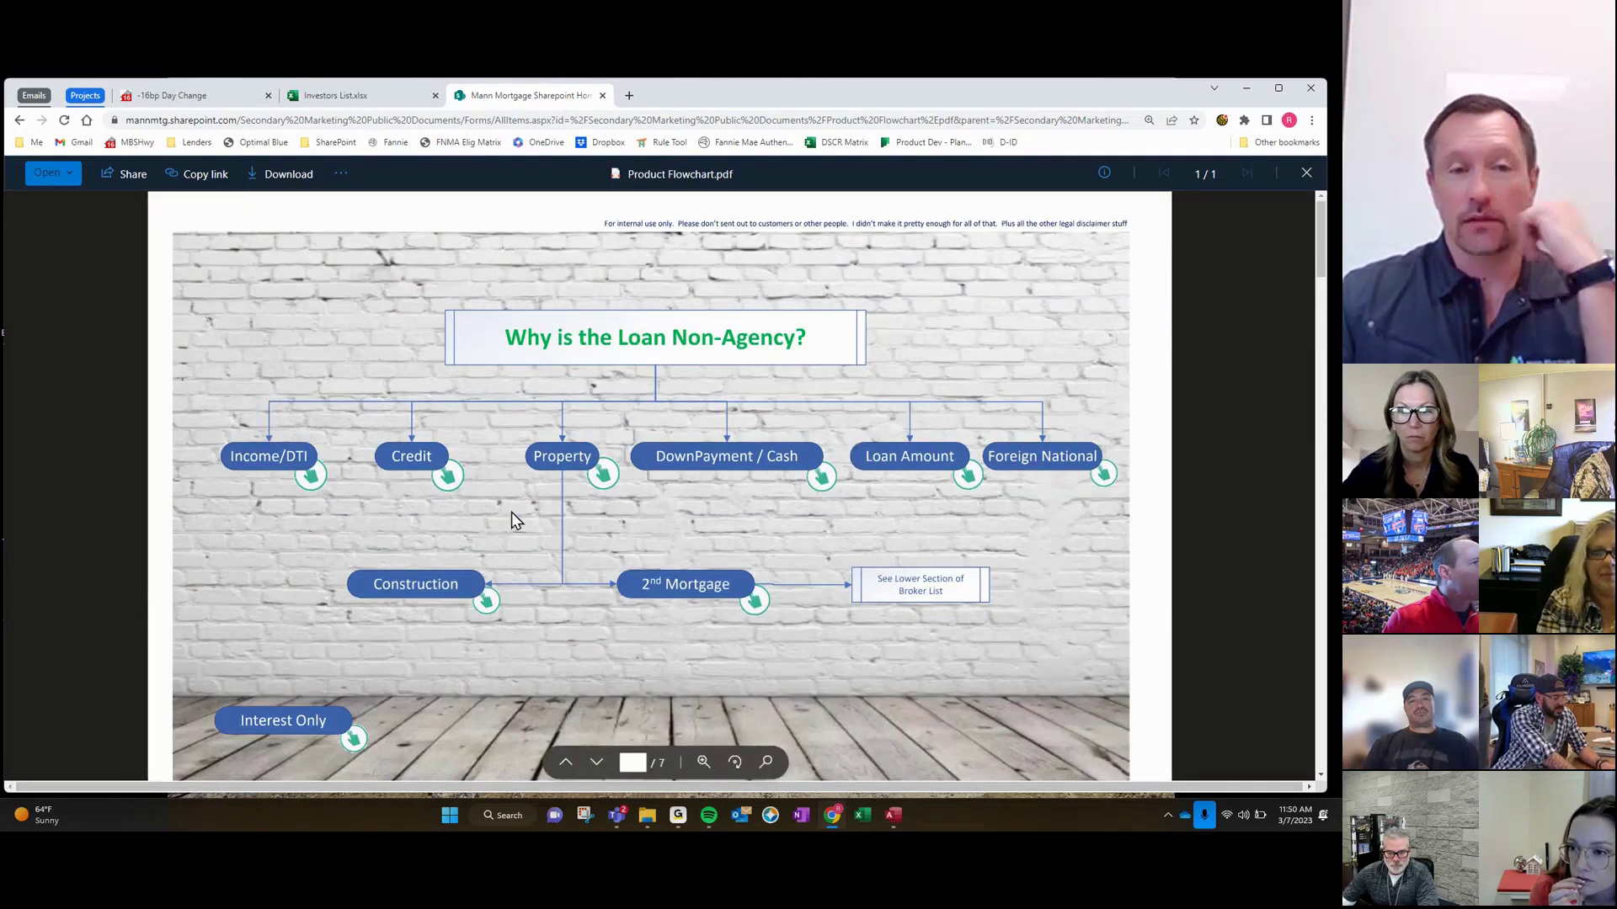
left_click(448, 477)
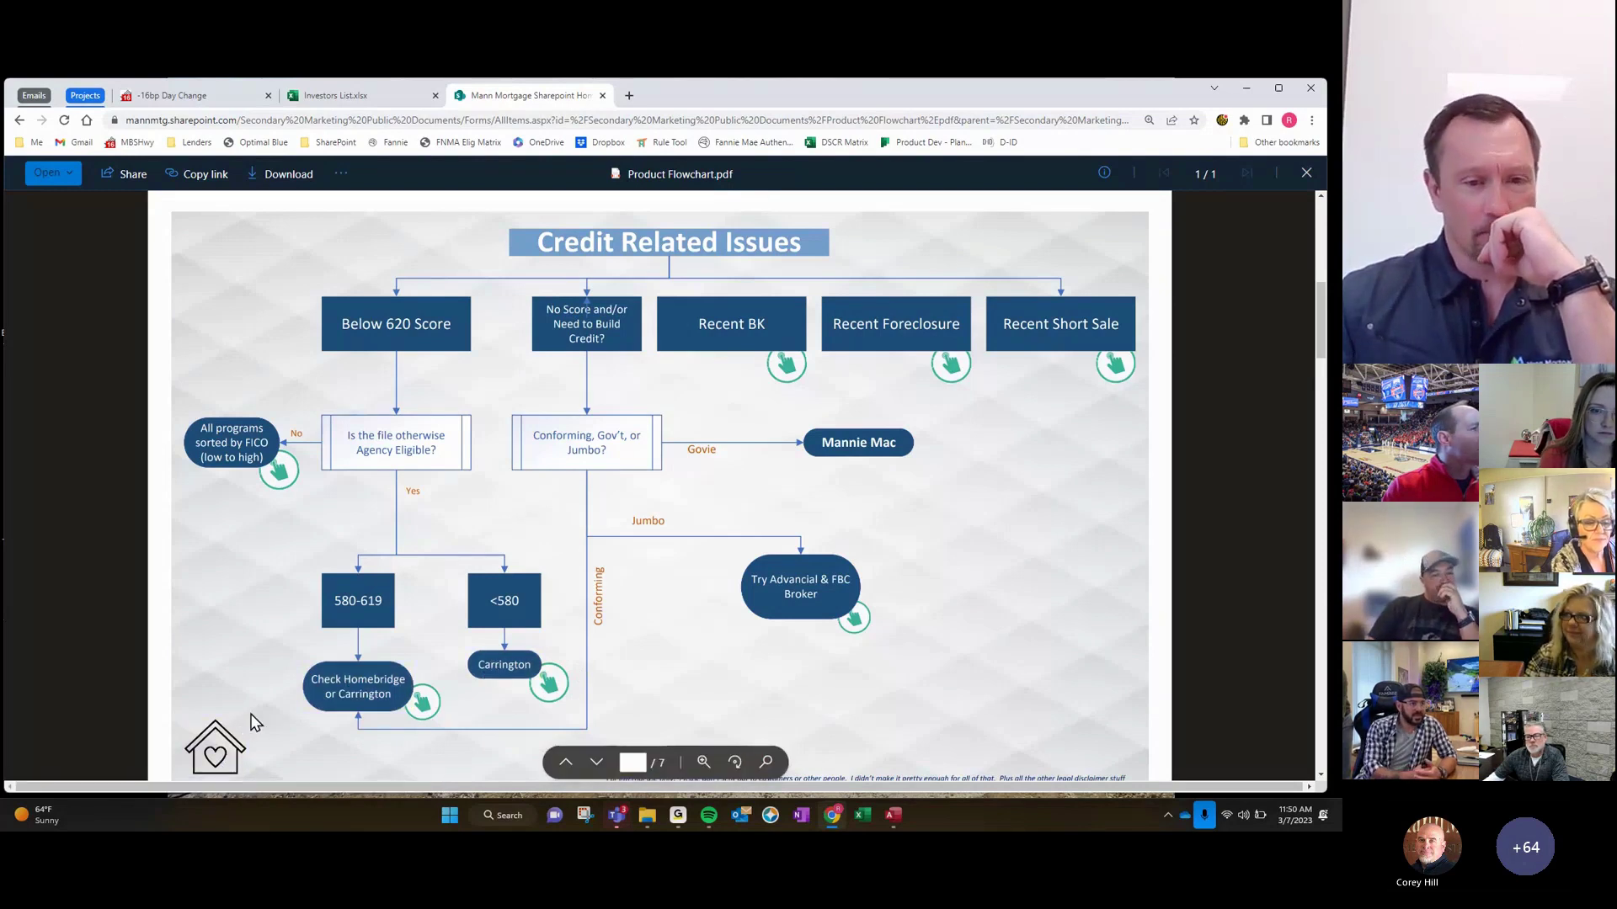
scroll(252, 723, "up", 5)
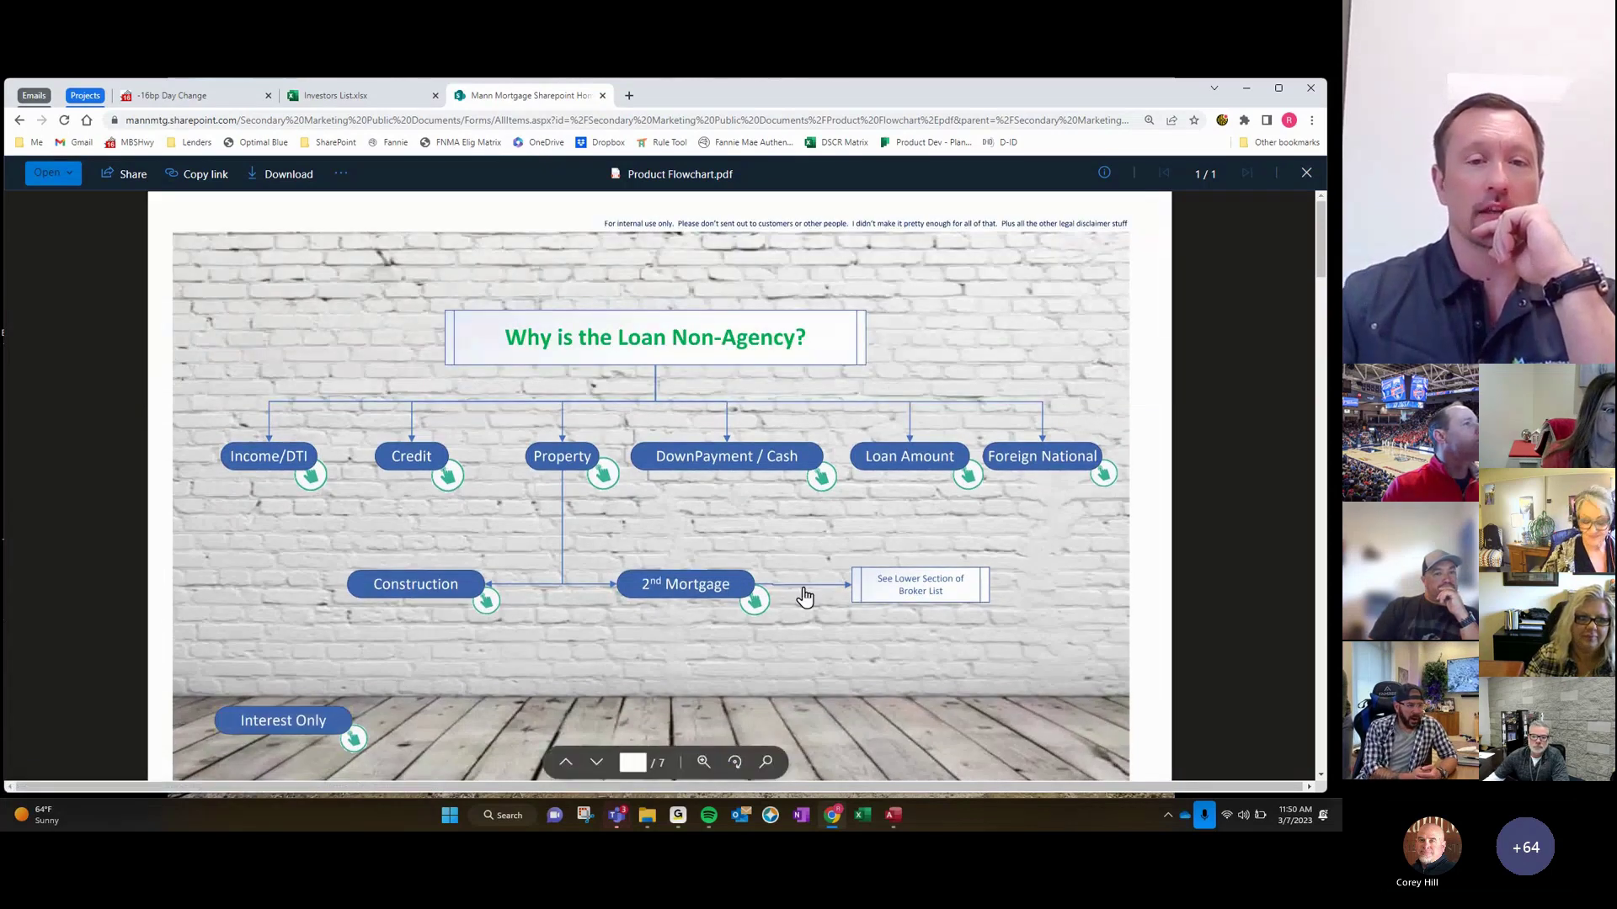
Open the Foreign National guide, then the High Acreage '24 mos BkSt by Max Acre' guide
left_click(1035, 476)
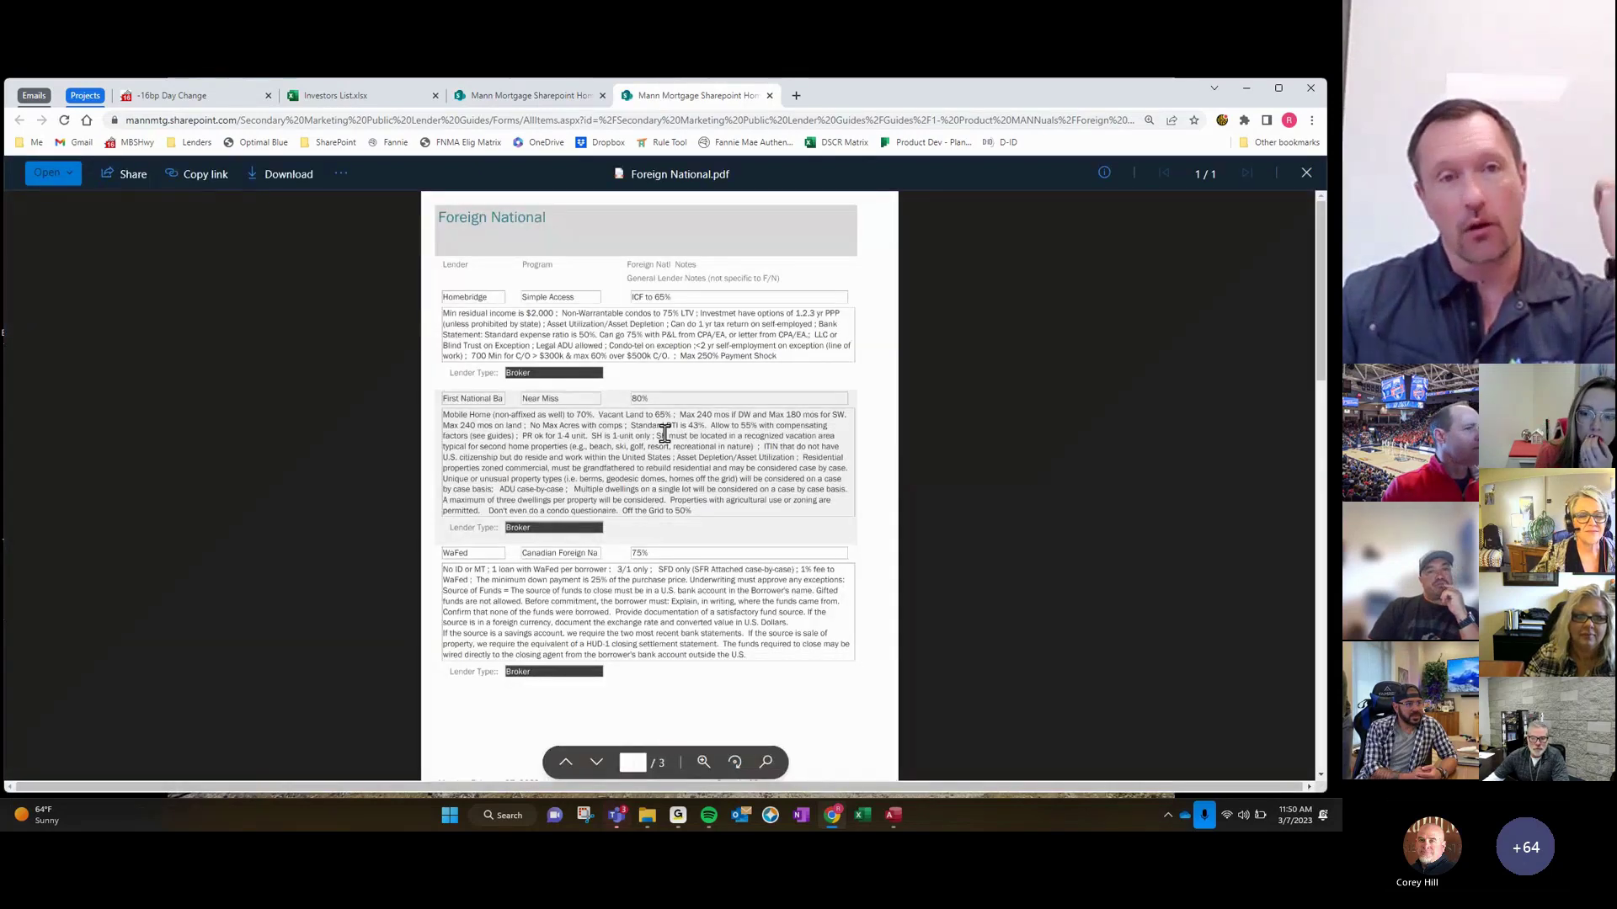
left_click(529, 96)
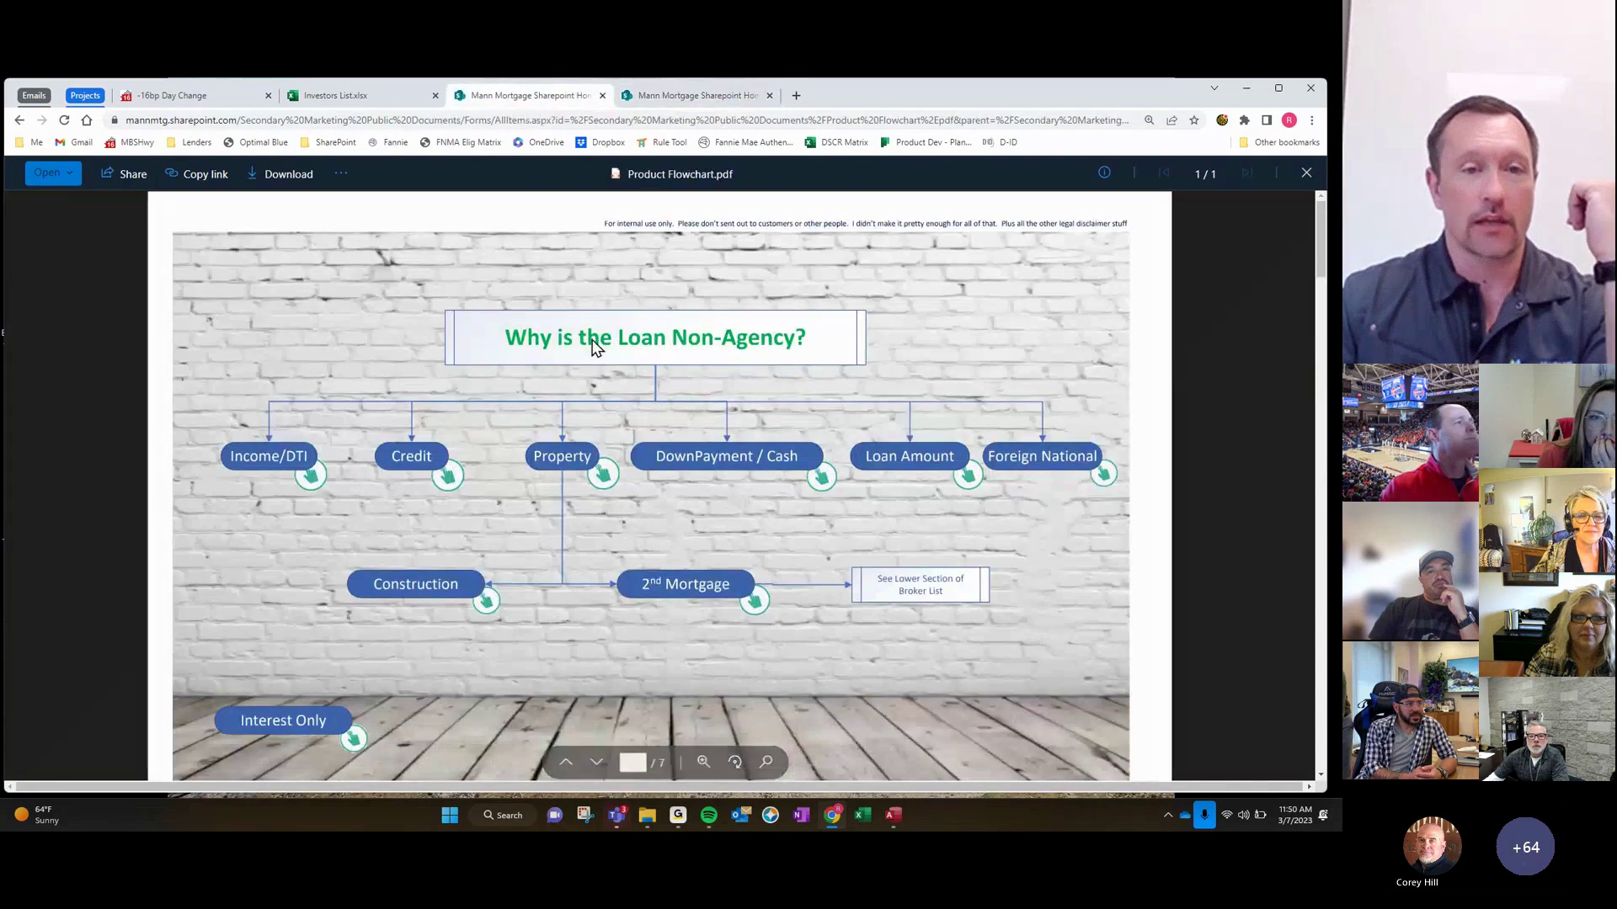
left_click(565, 466)
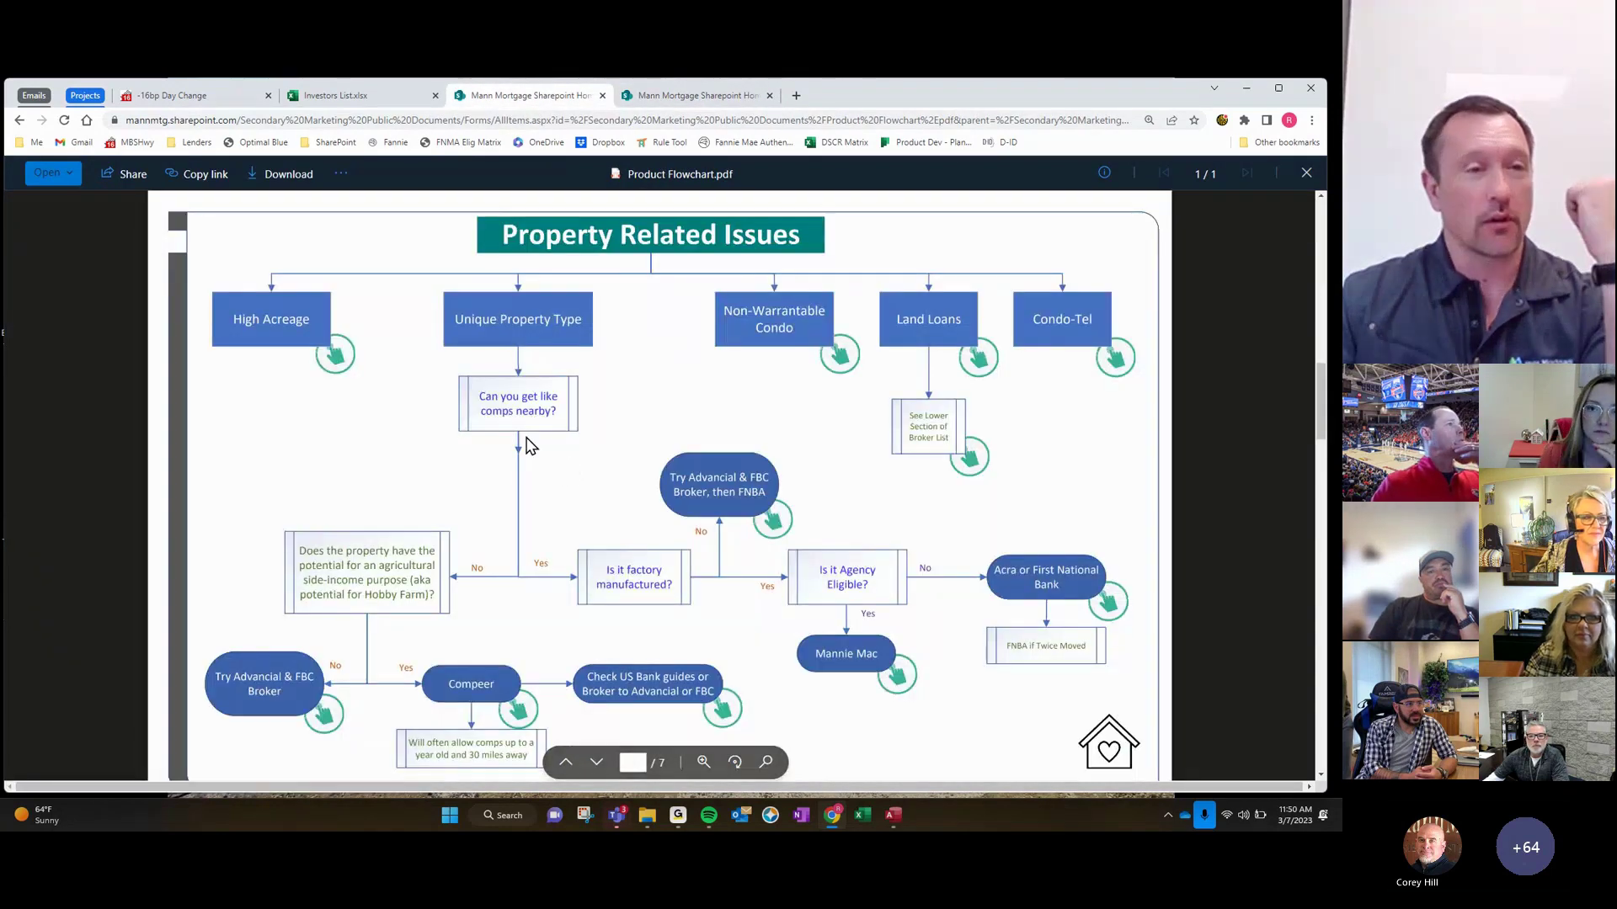
left_click(306, 340)
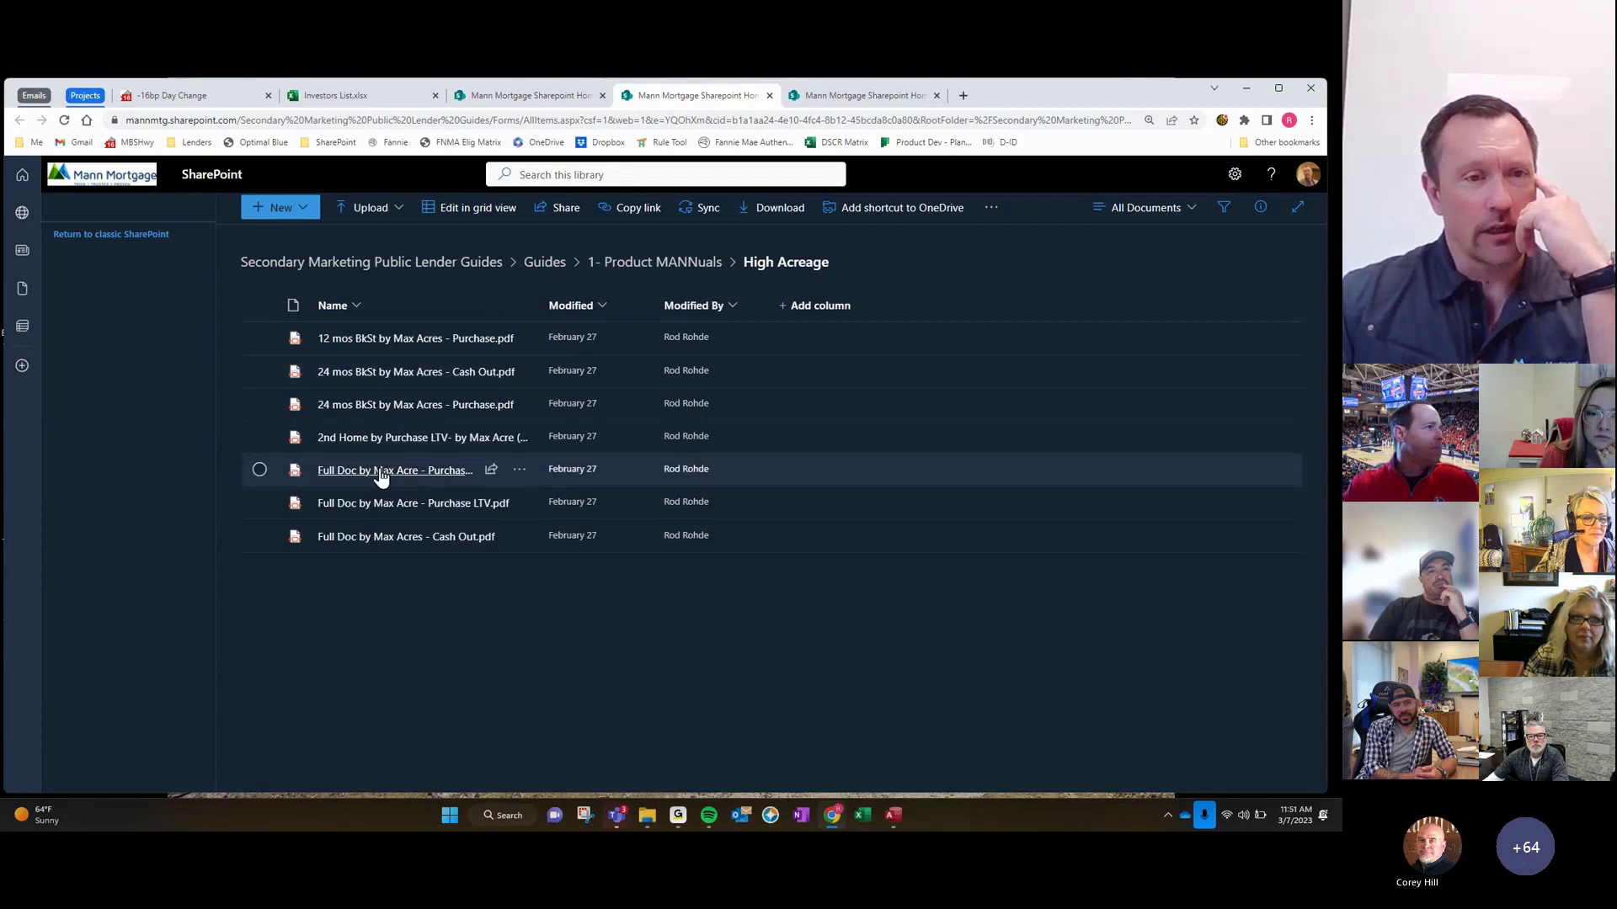
left_click(381, 406)
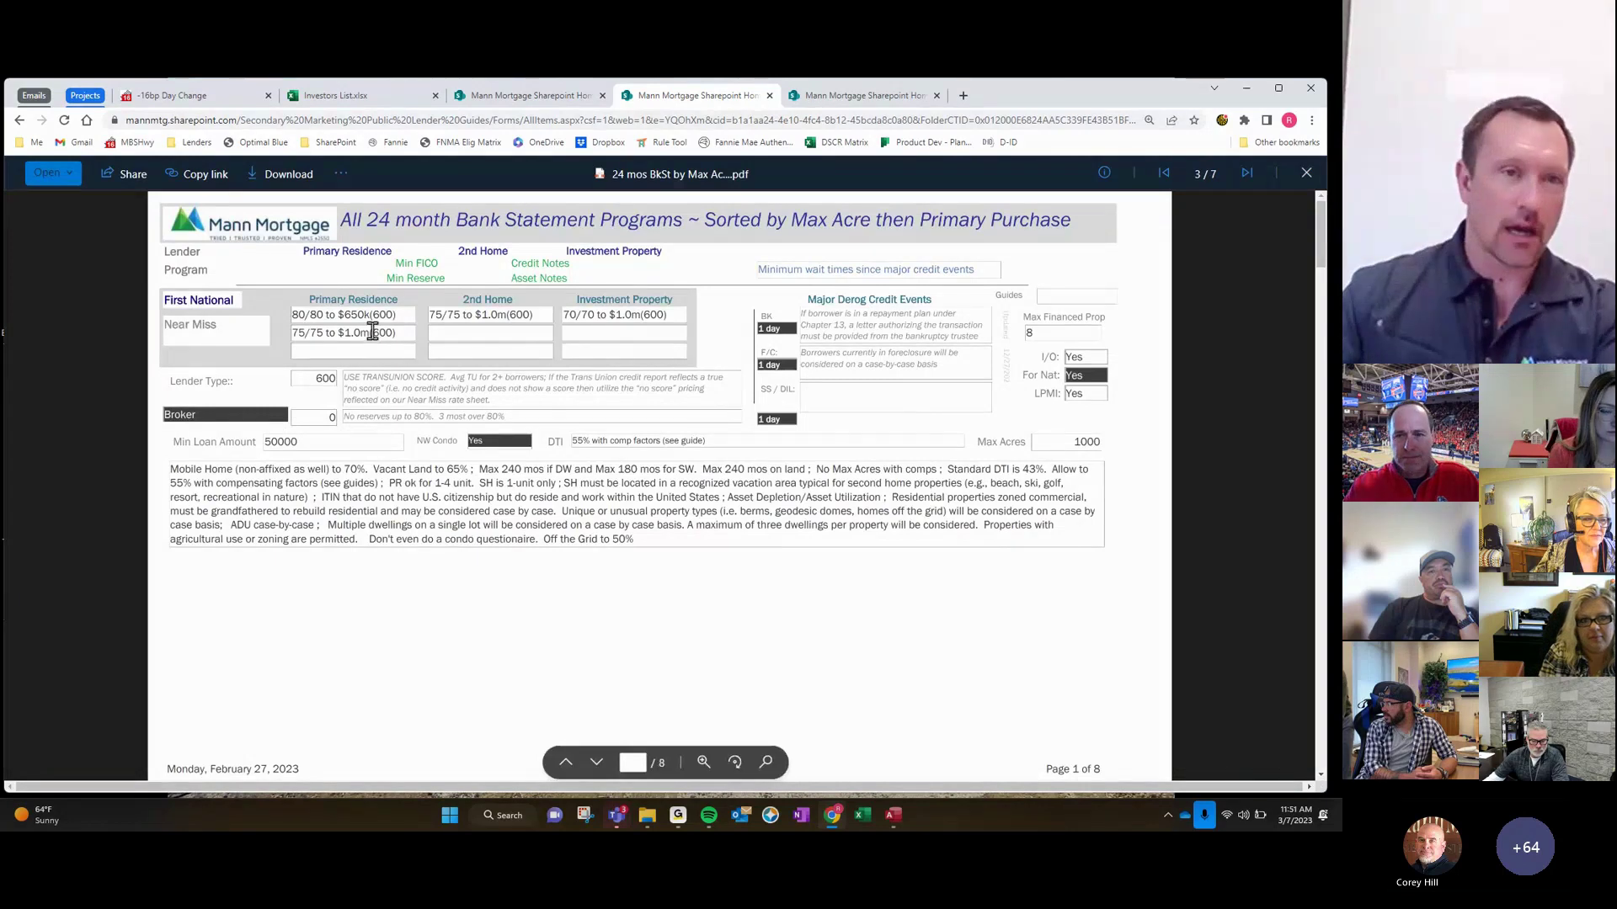
Return to the flowchart tab and scroll back up to its first page
left_click(543, 96)
scroll(329, 493, "down", 2)
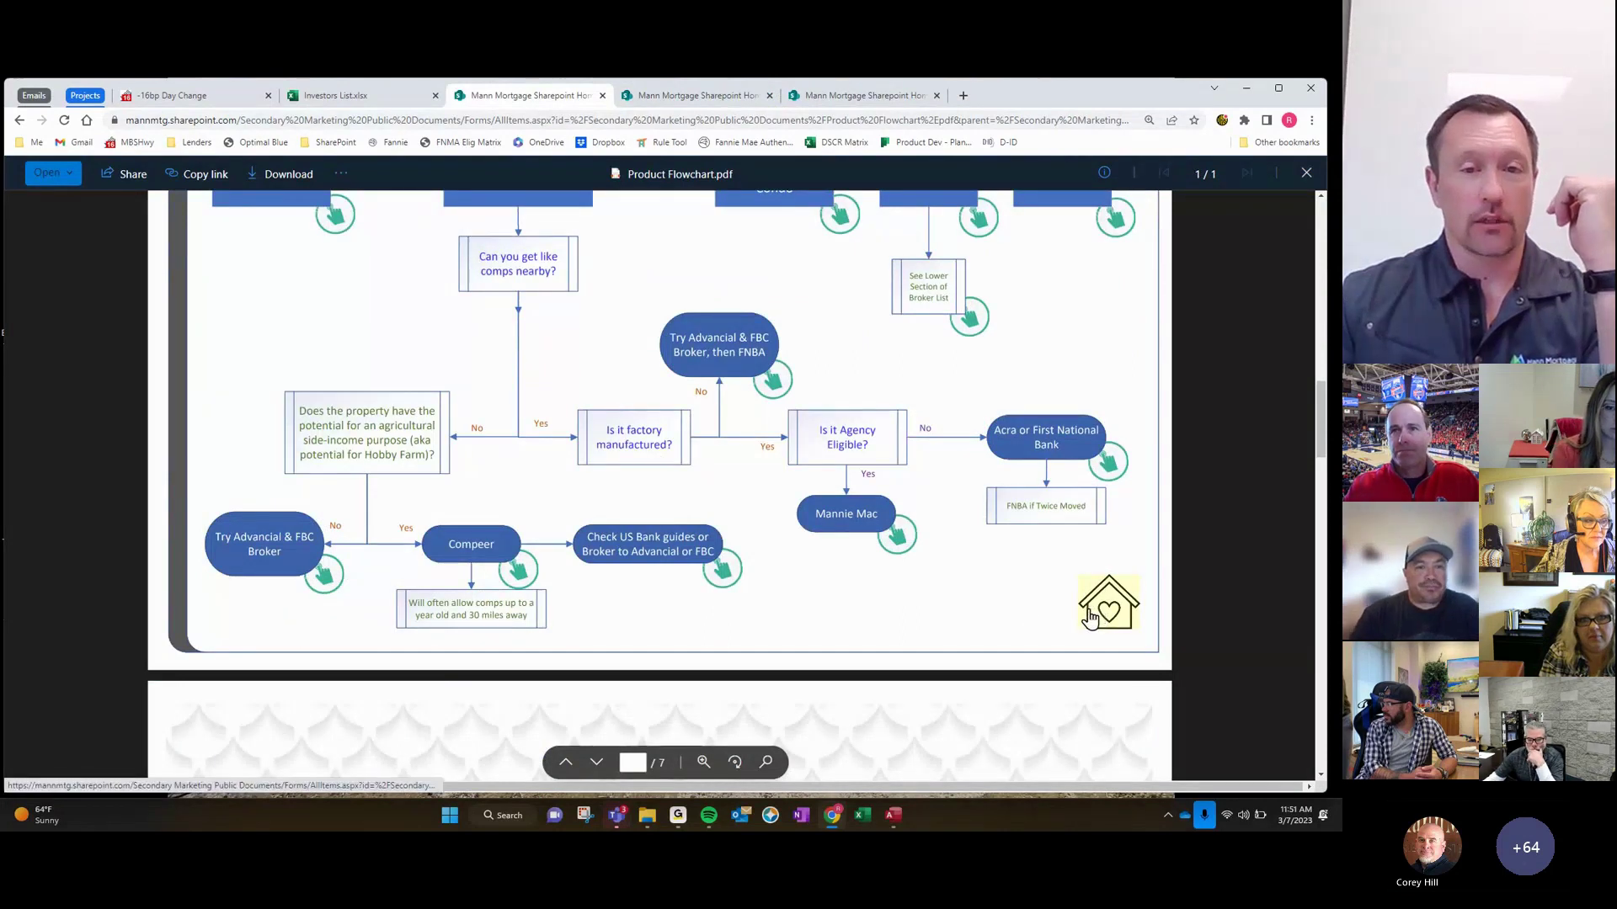
scroll(1062, 615, "up", 4)
scroll(1059, 611, "up", 10)
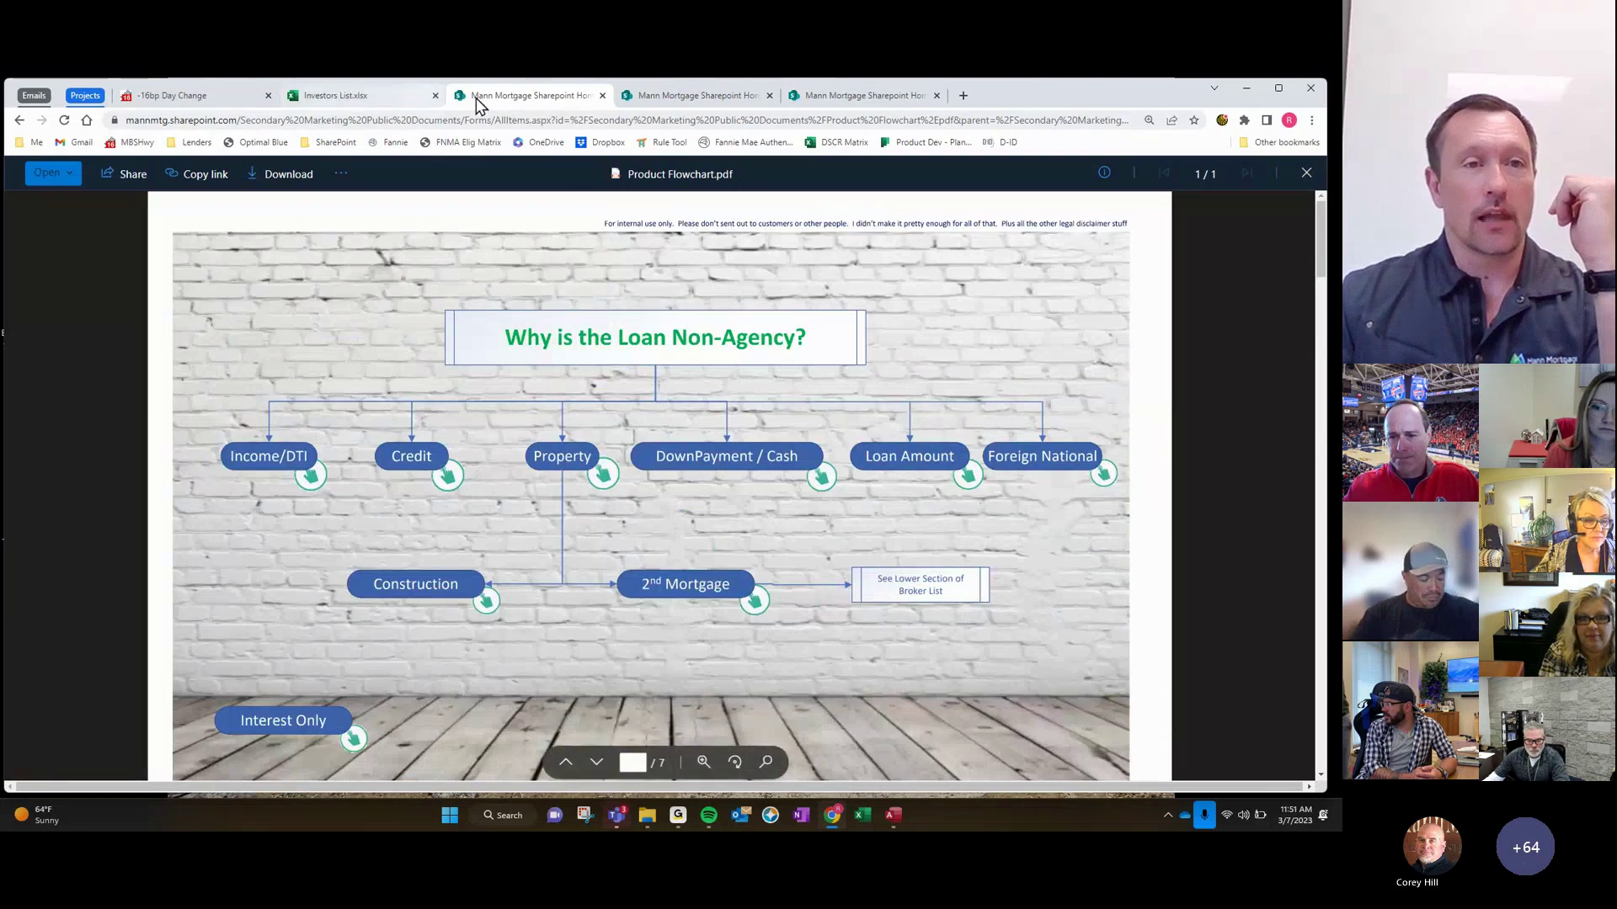
Go back to the Capital Markets home page and open the Appreciation Rate of Return Calculator link
left_click(20, 123)
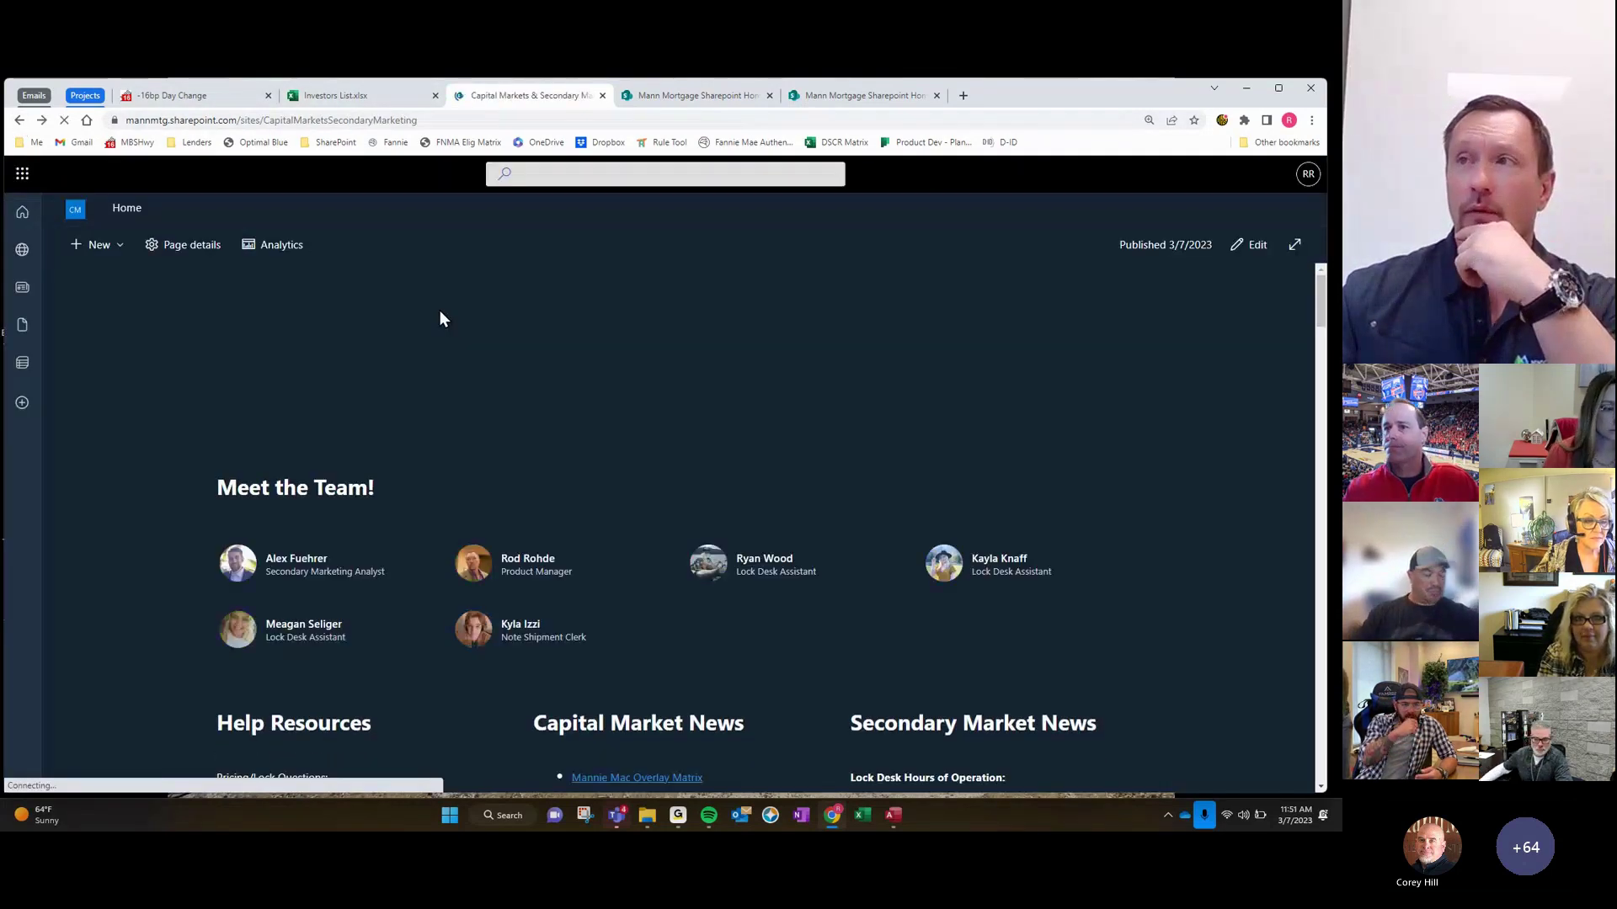
scroll(594, 373, "down", 7)
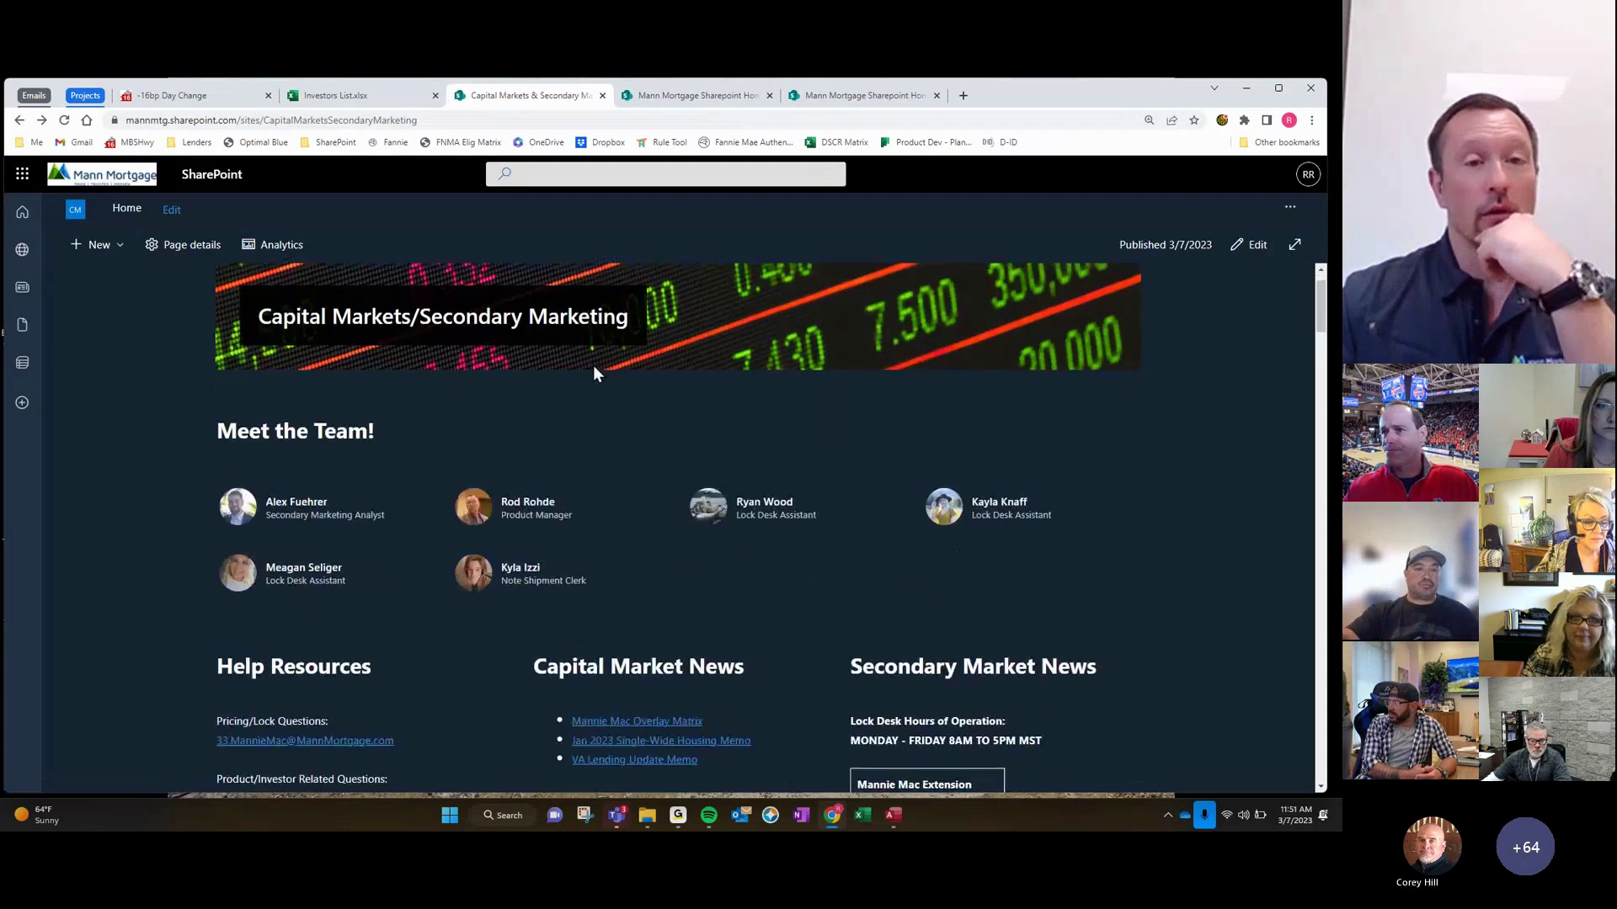
scroll(595, 374, "down", 3)
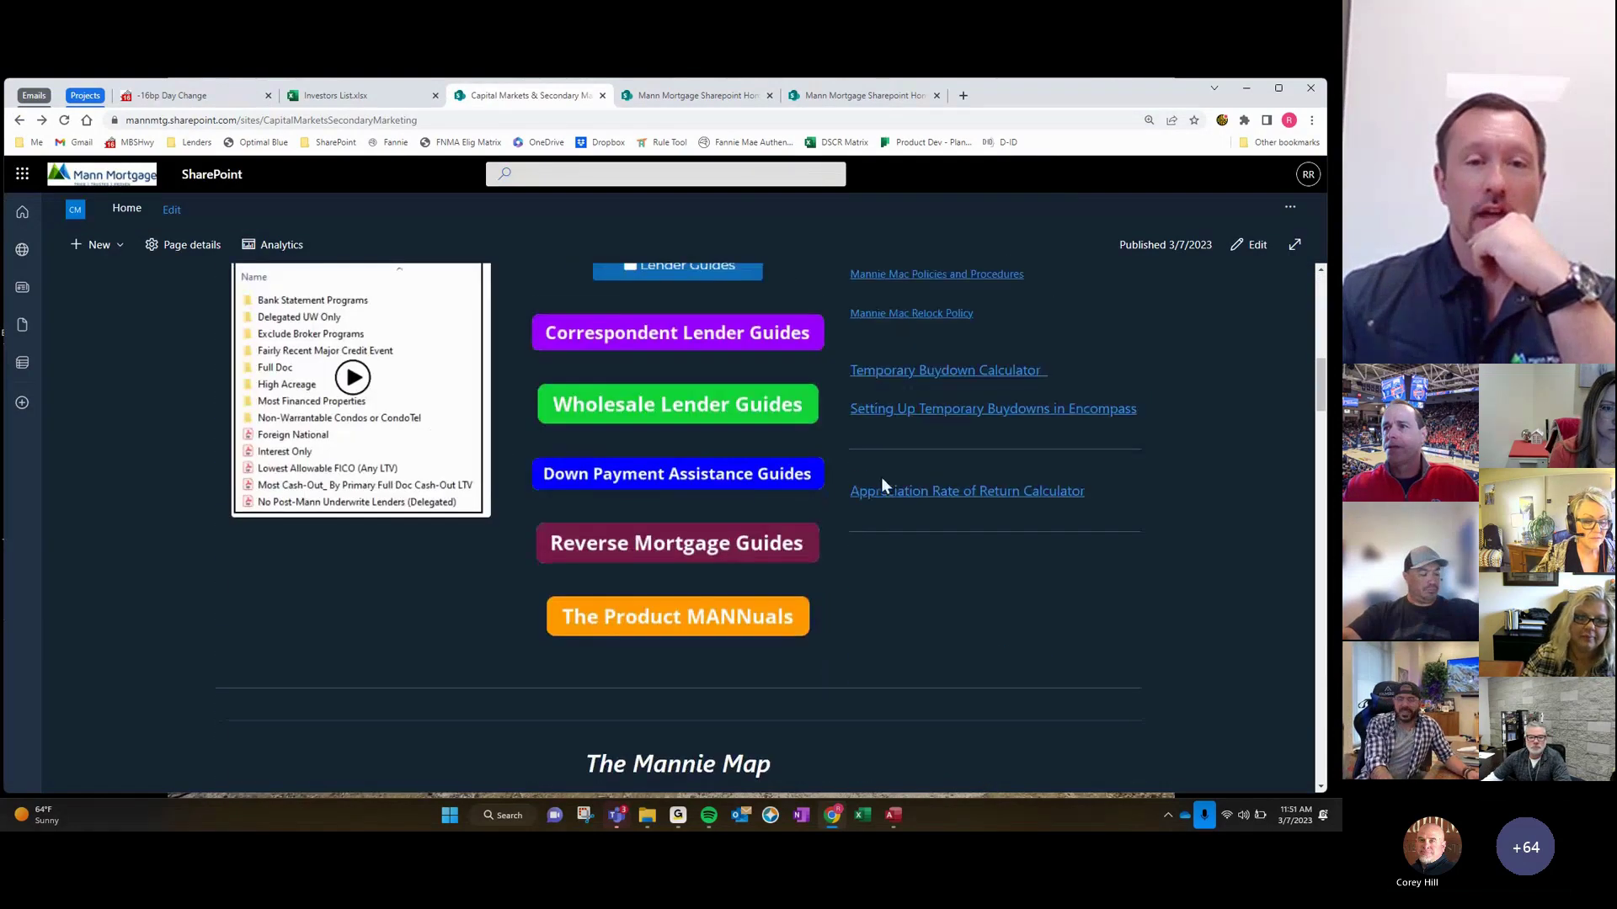
left_click(937, 493)
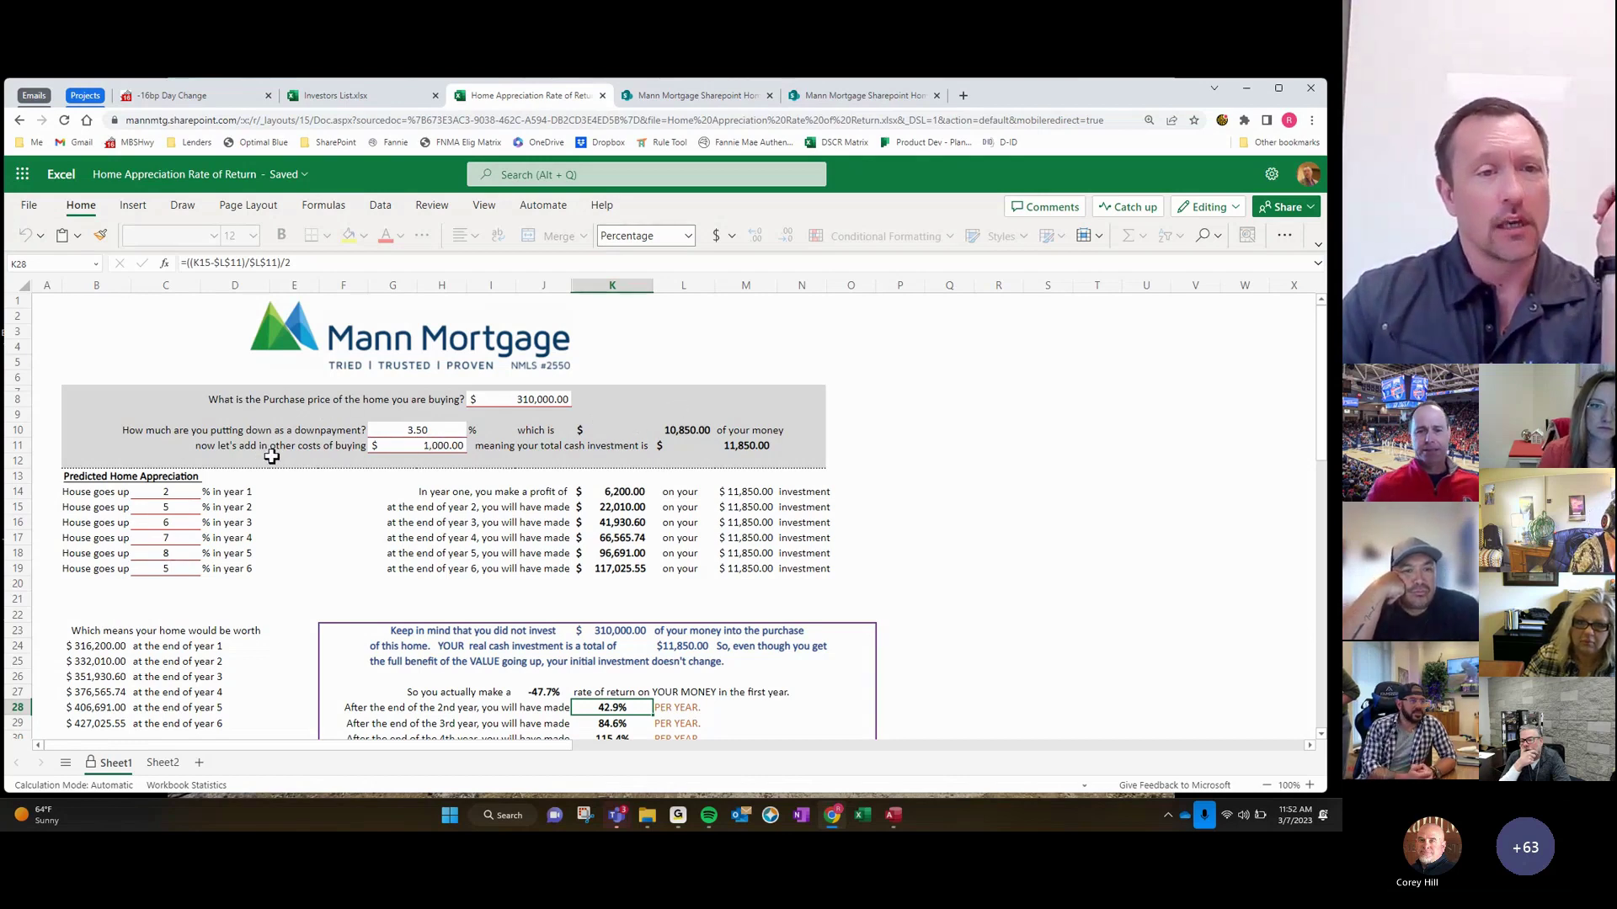
Set the purchase price in I8 to 400,000, correcting an initial 40,000 entry
scroll(275, 452, "down", 1)
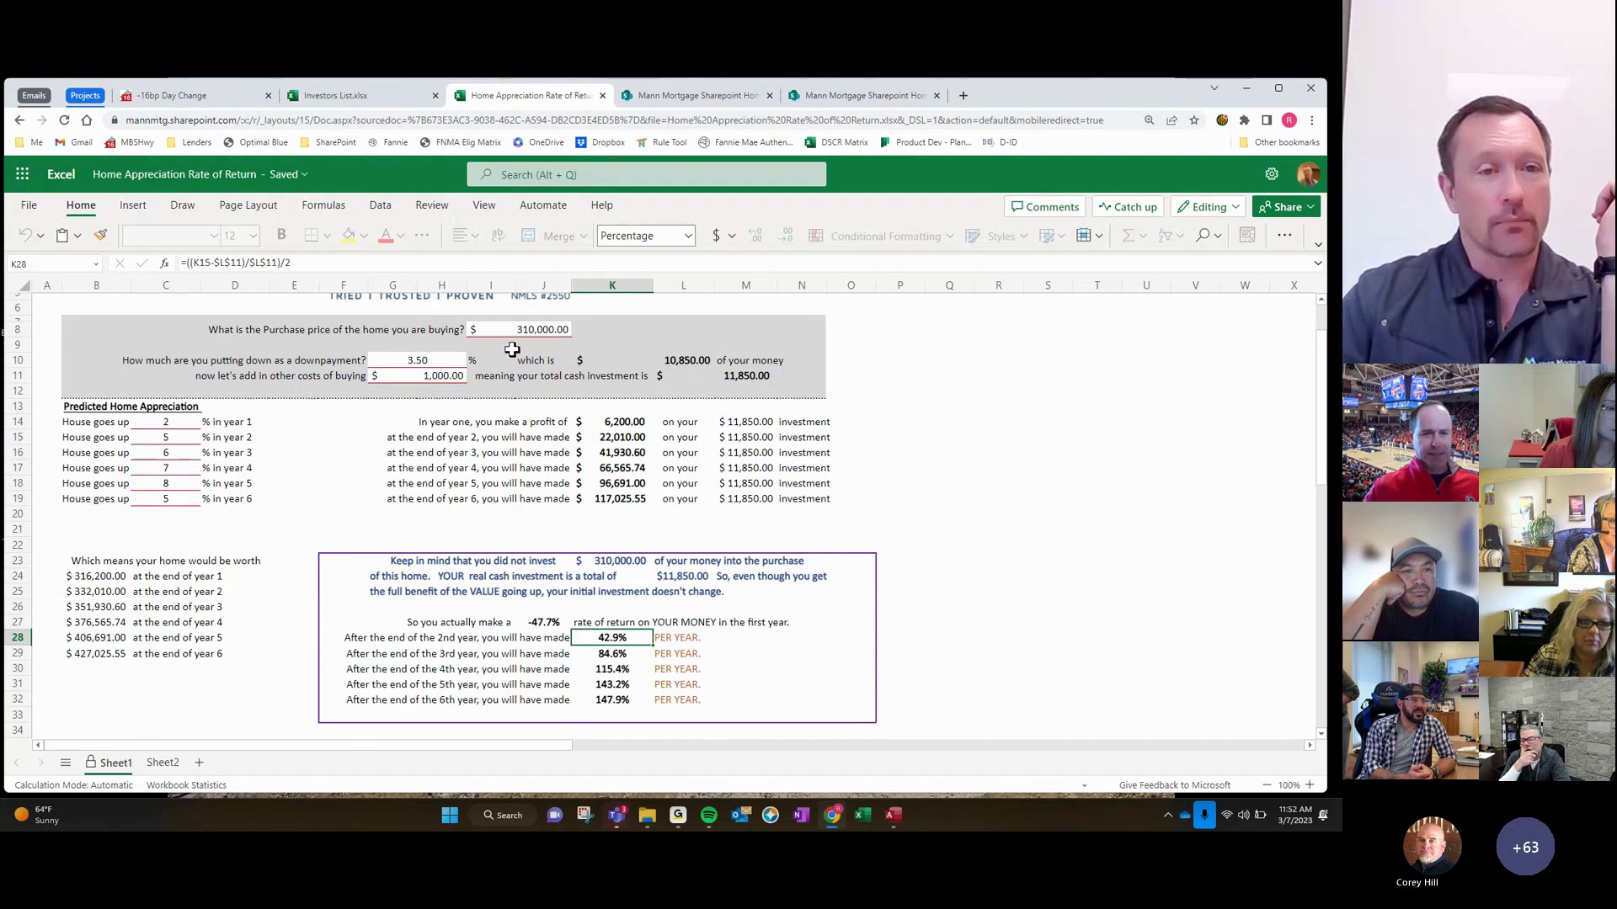
left_click(549, 332)
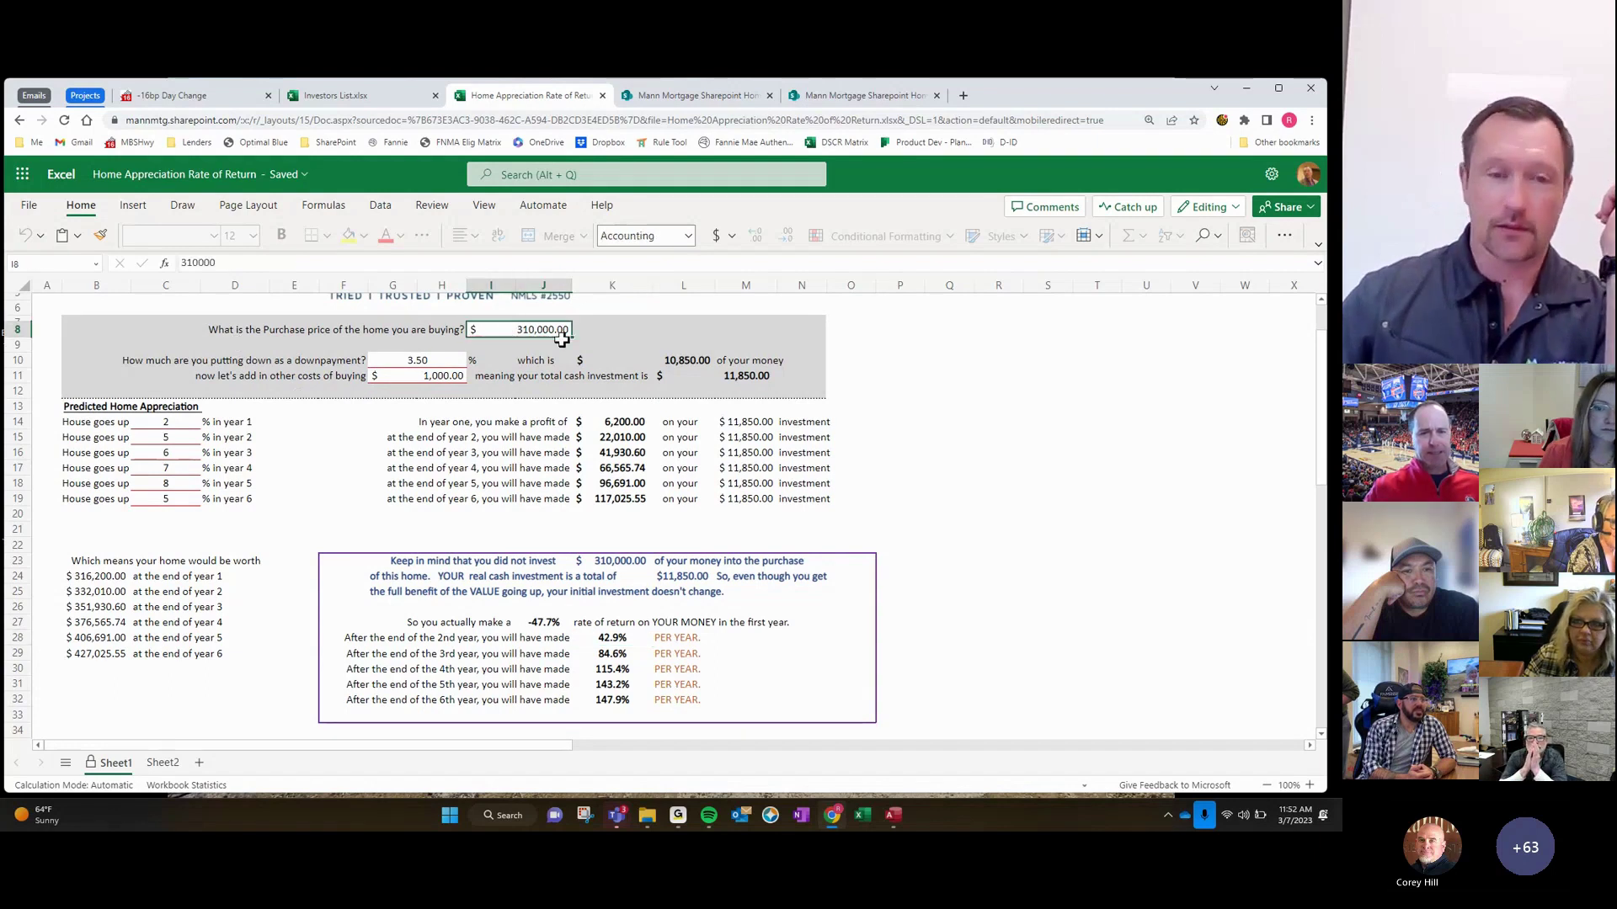
type("40,")
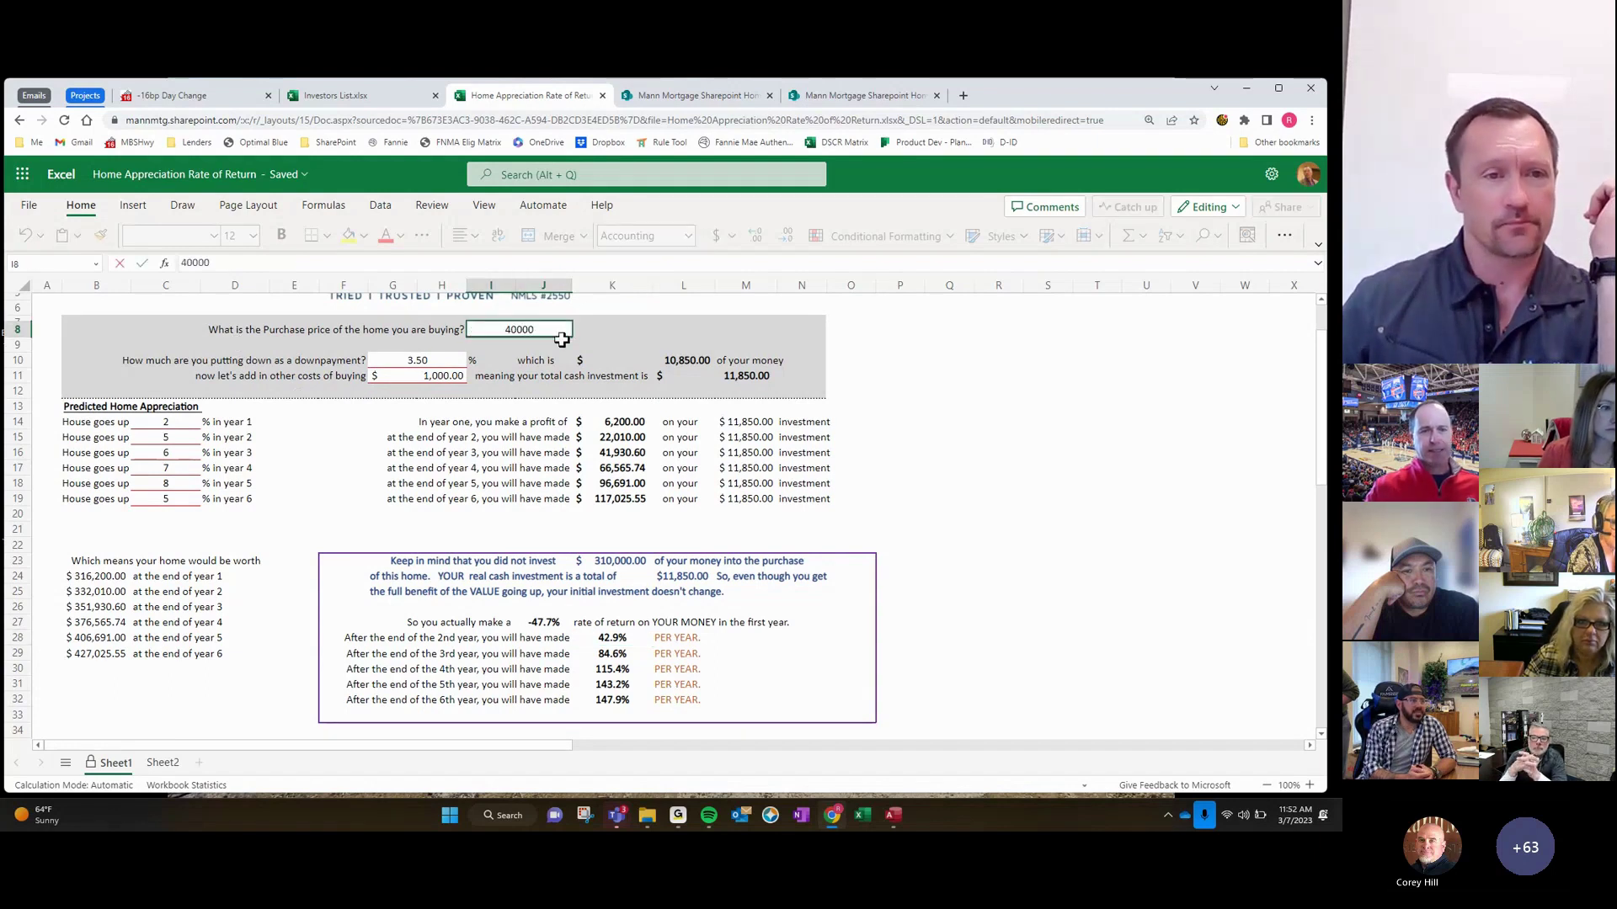
type("000")
key("Return")
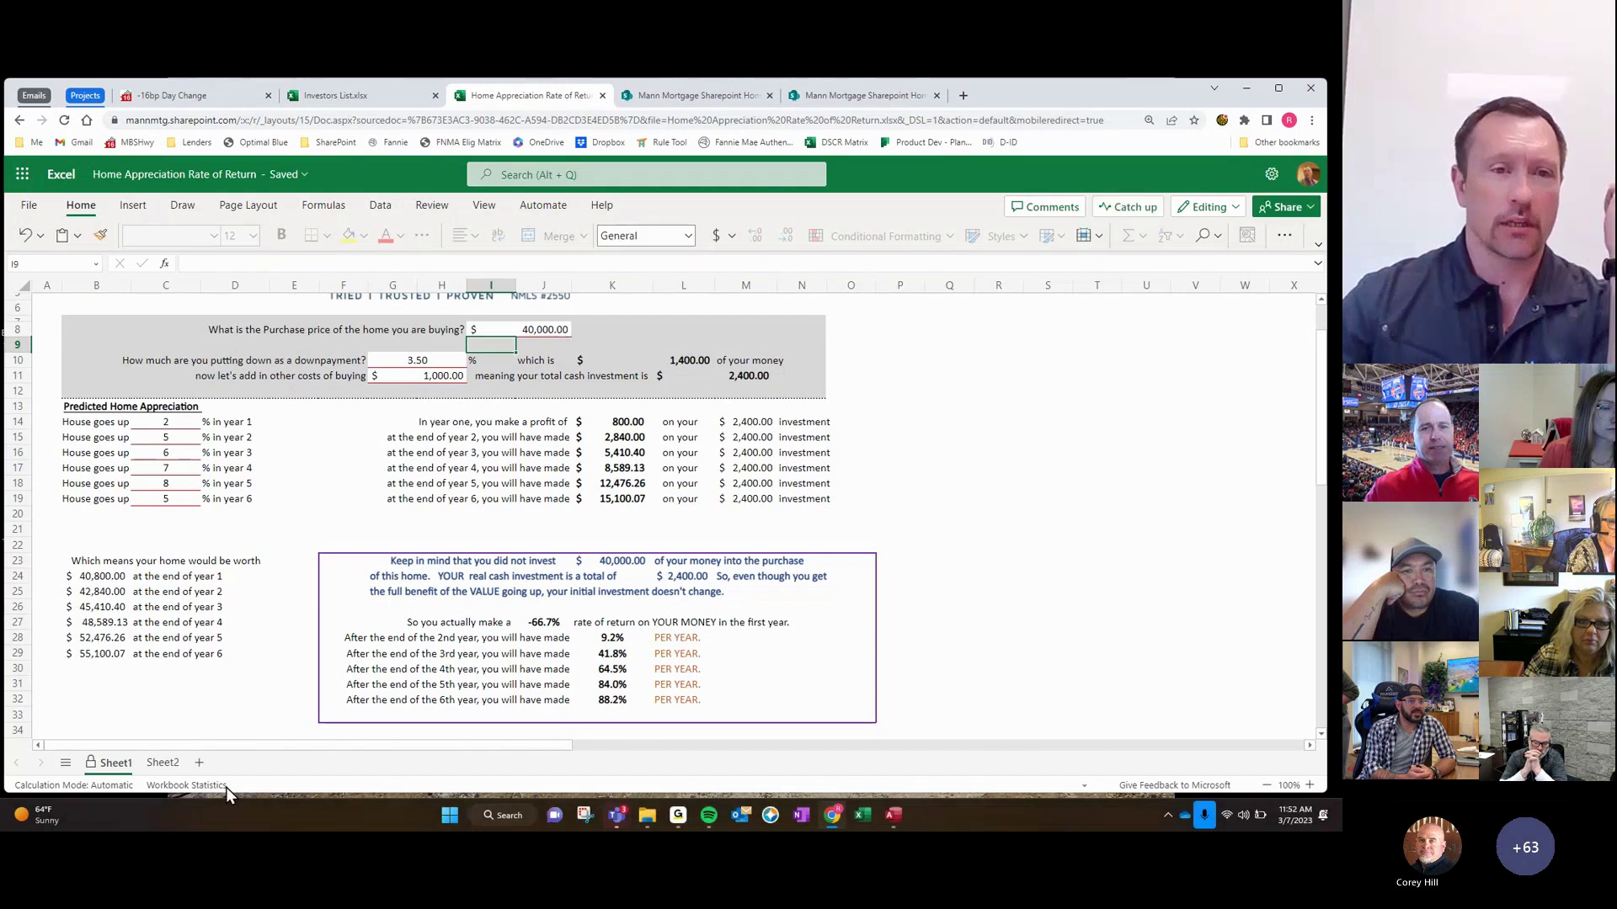
left_click(520, 330)
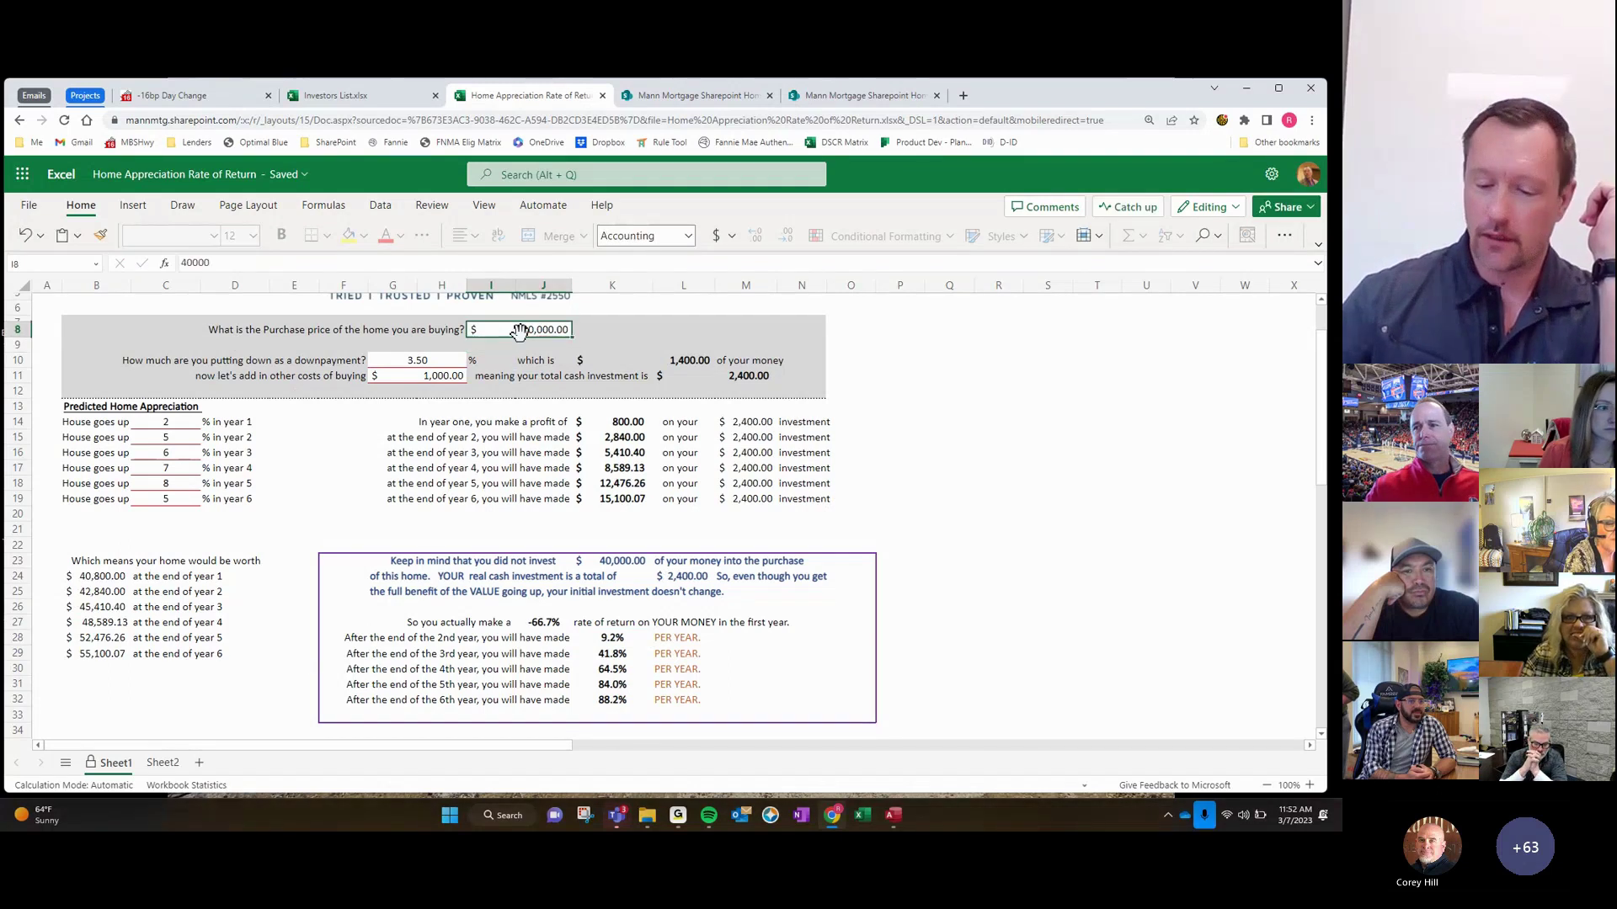
type("400")
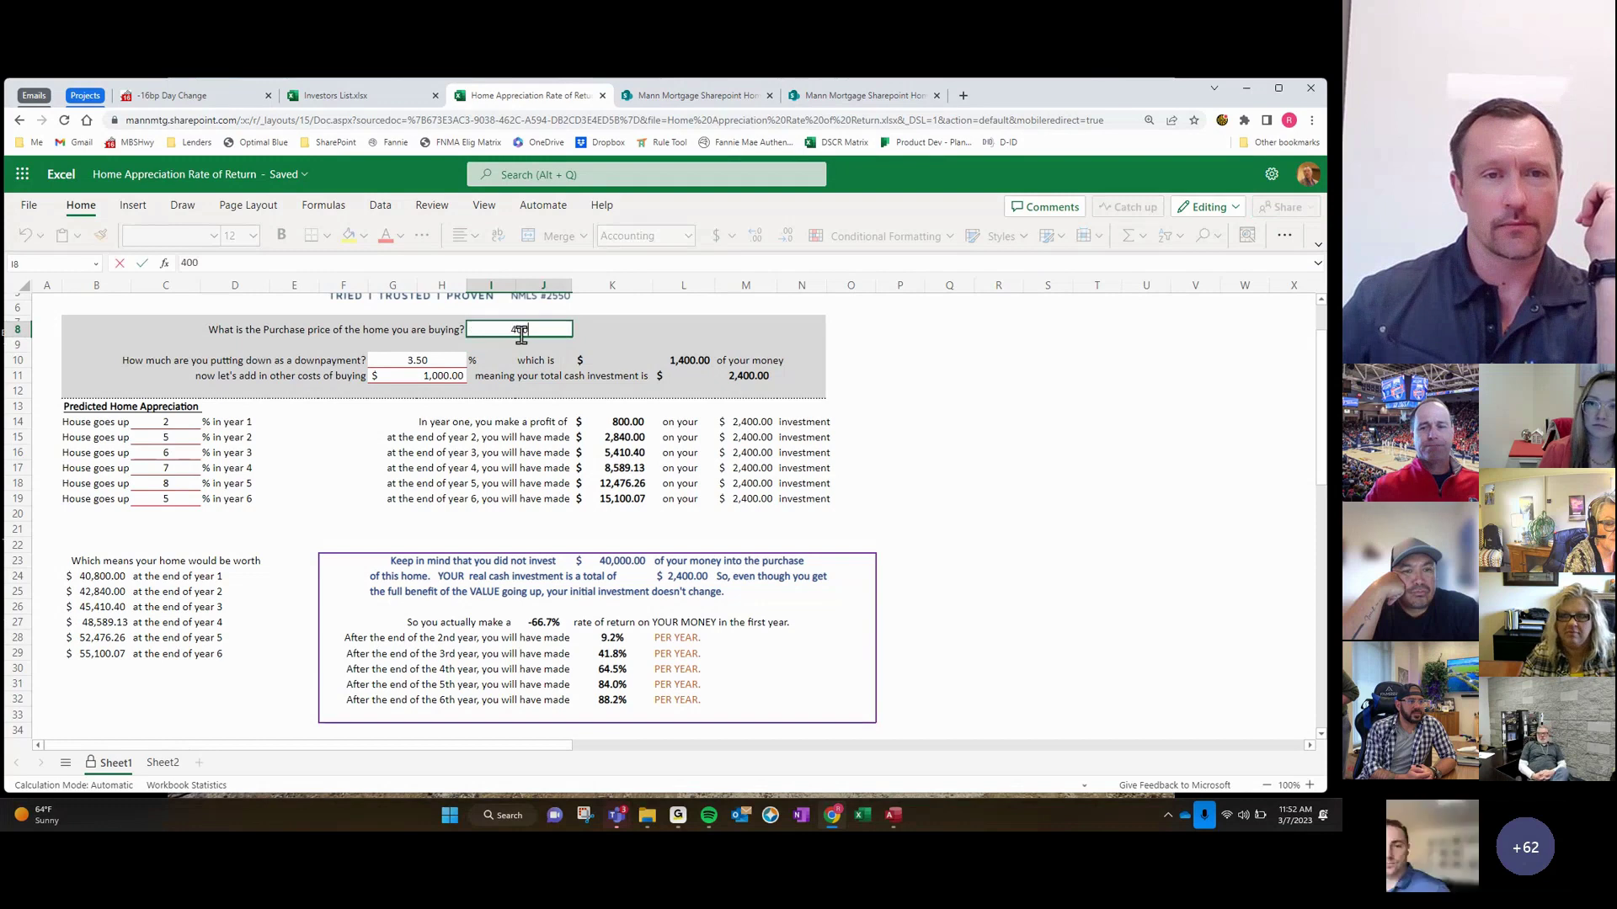
type("00")
key("Return")
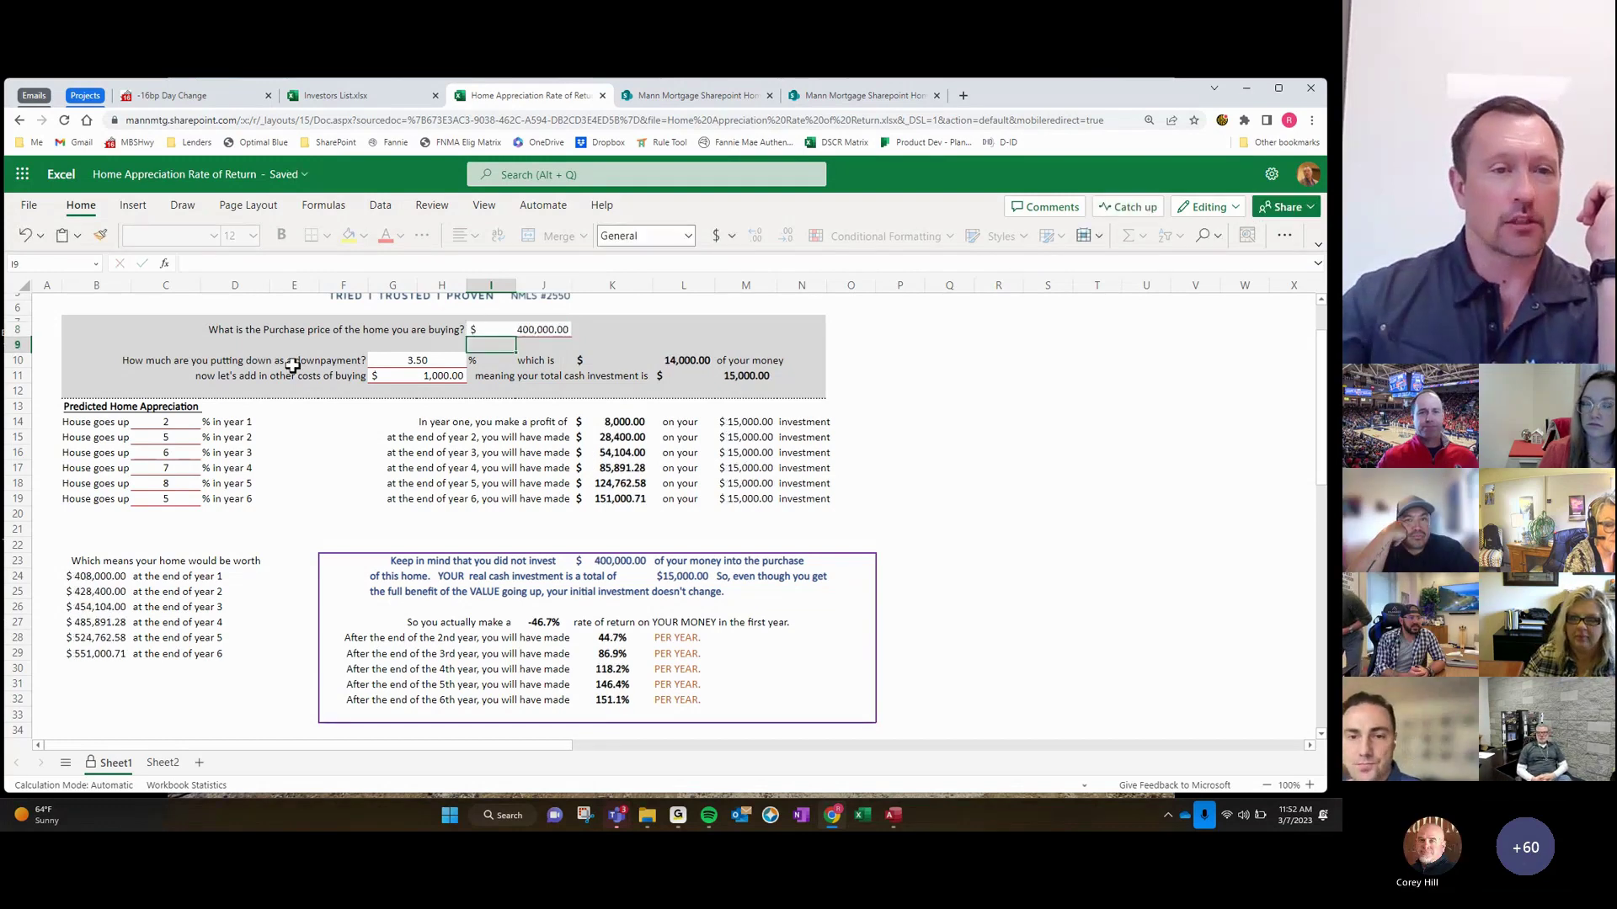
Enter a 5% downpayment in G10 and 5,000 other buying costs in G11
left_click(393, 360)
type("5")
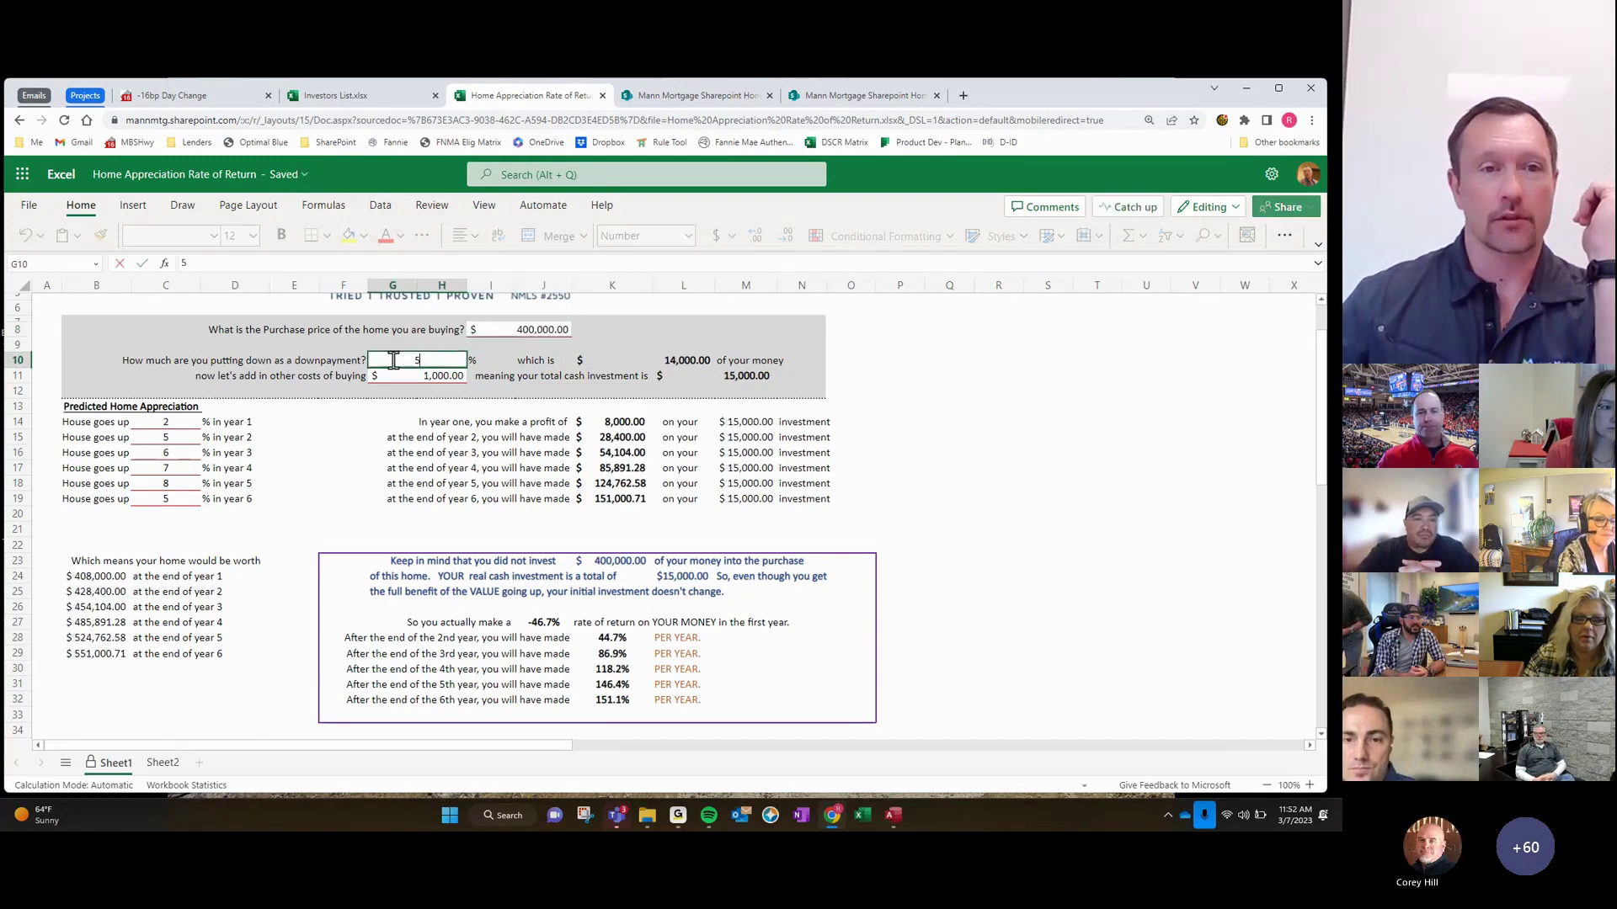
key("Return")
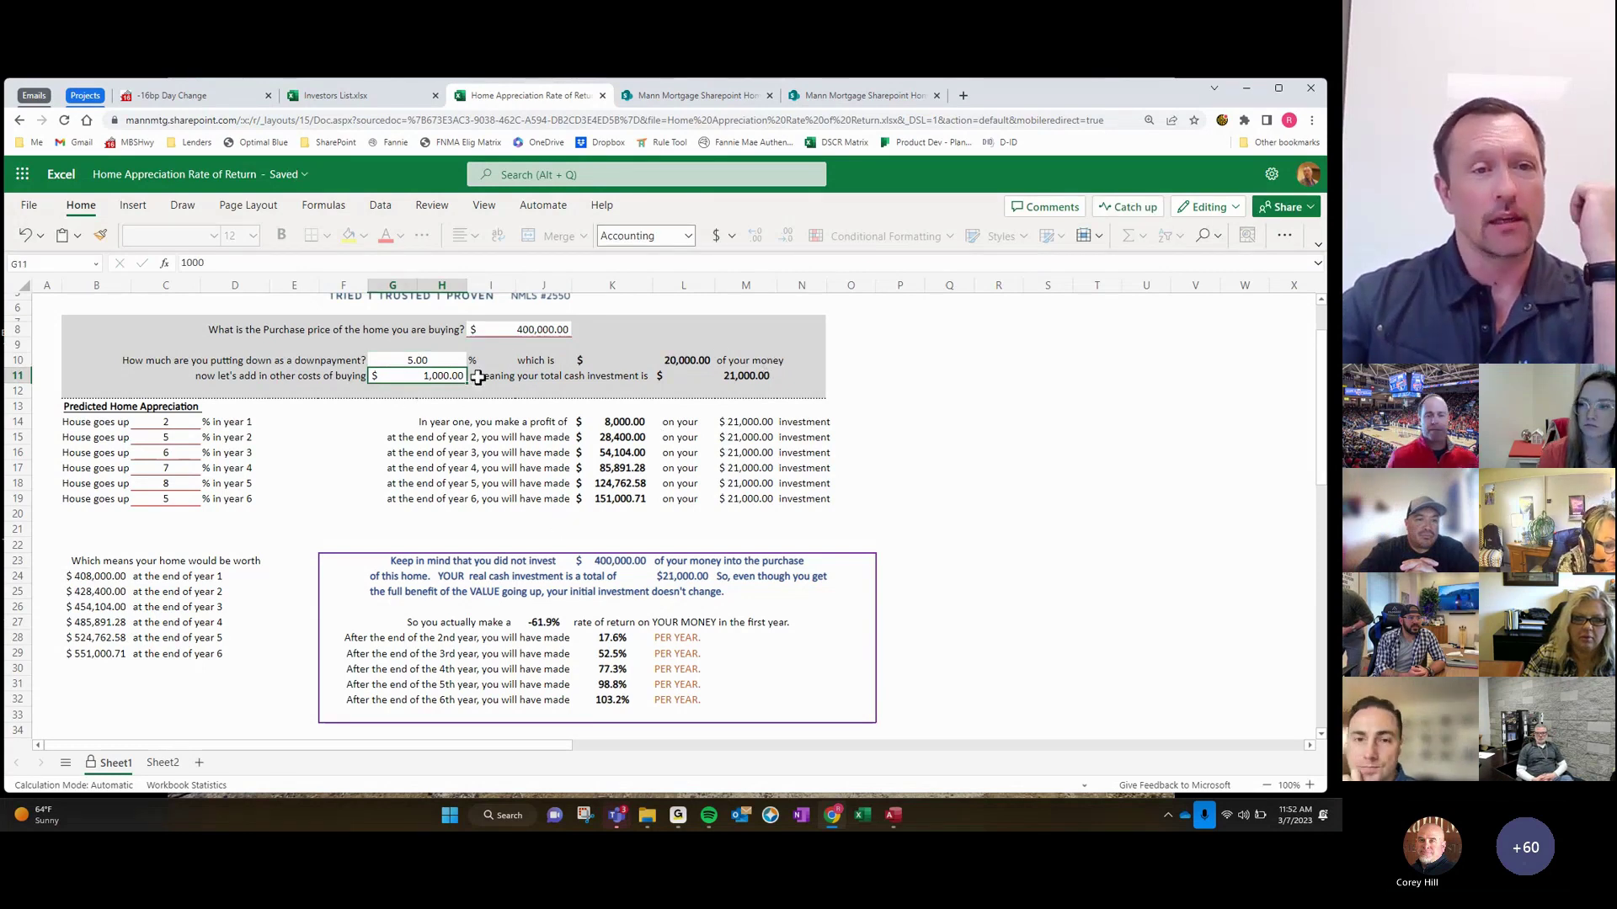
type("65")
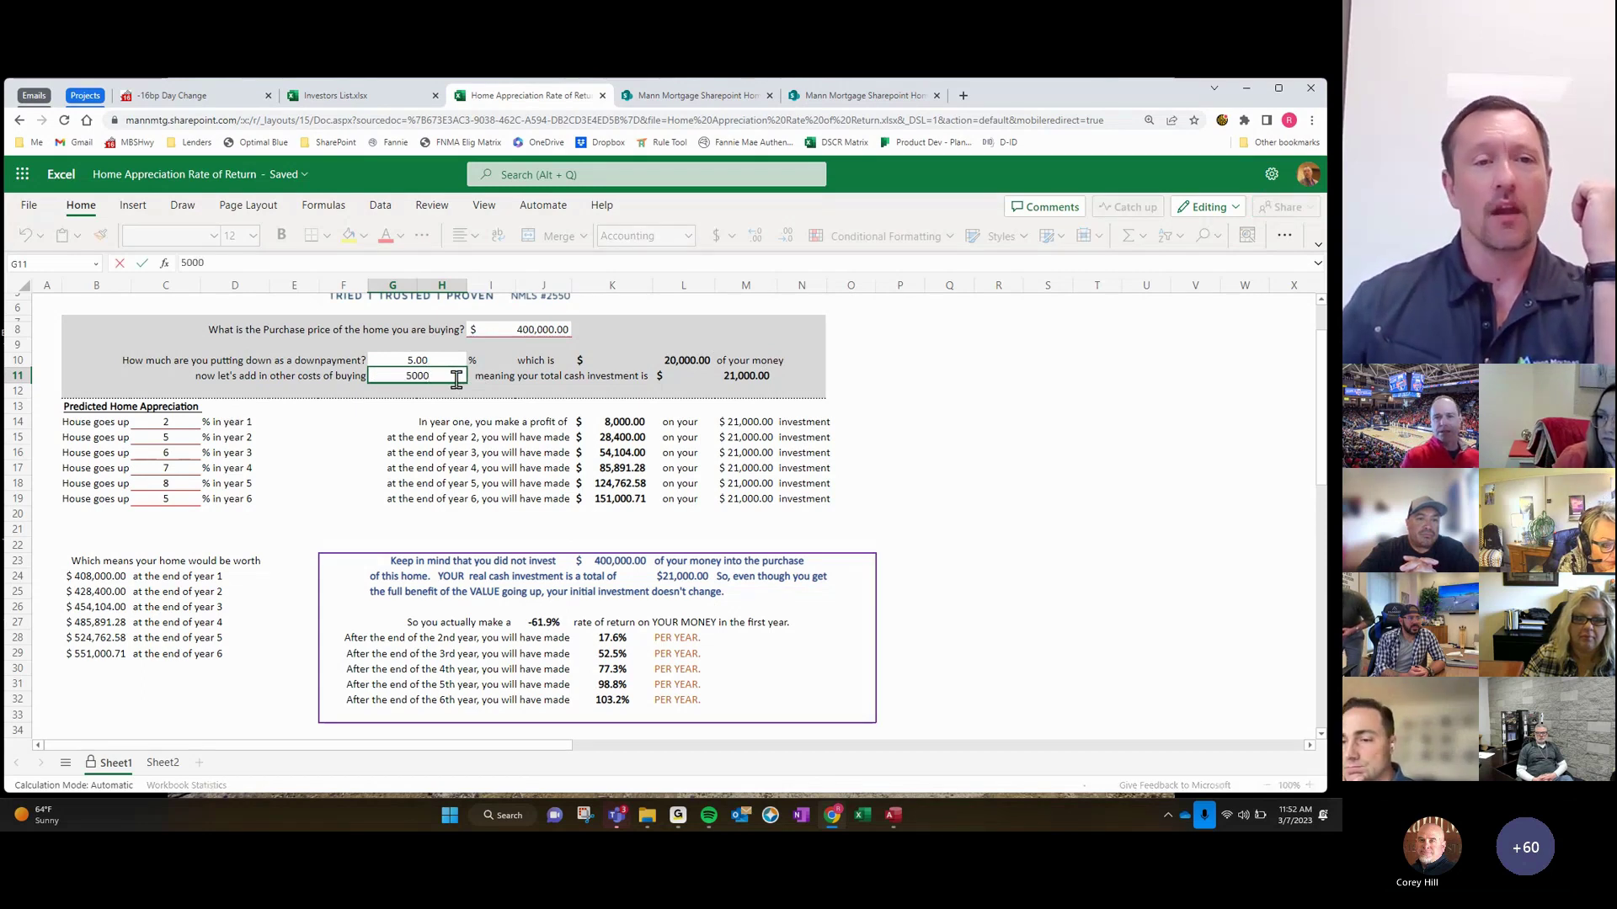
type("5000")
key("Return")
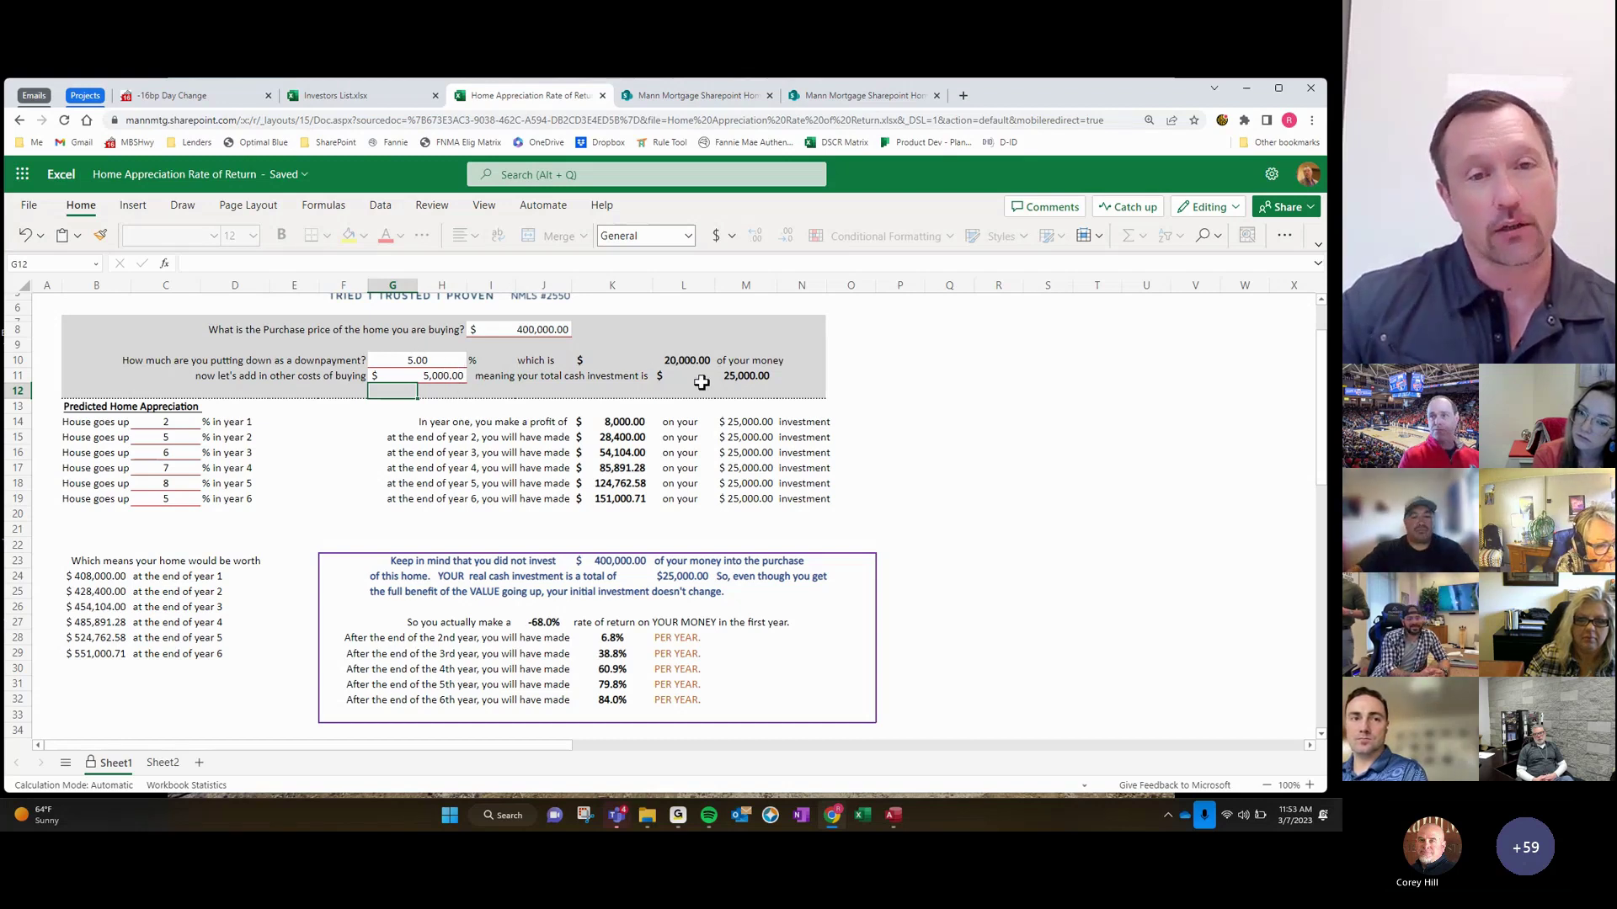
left_click(702, 380)
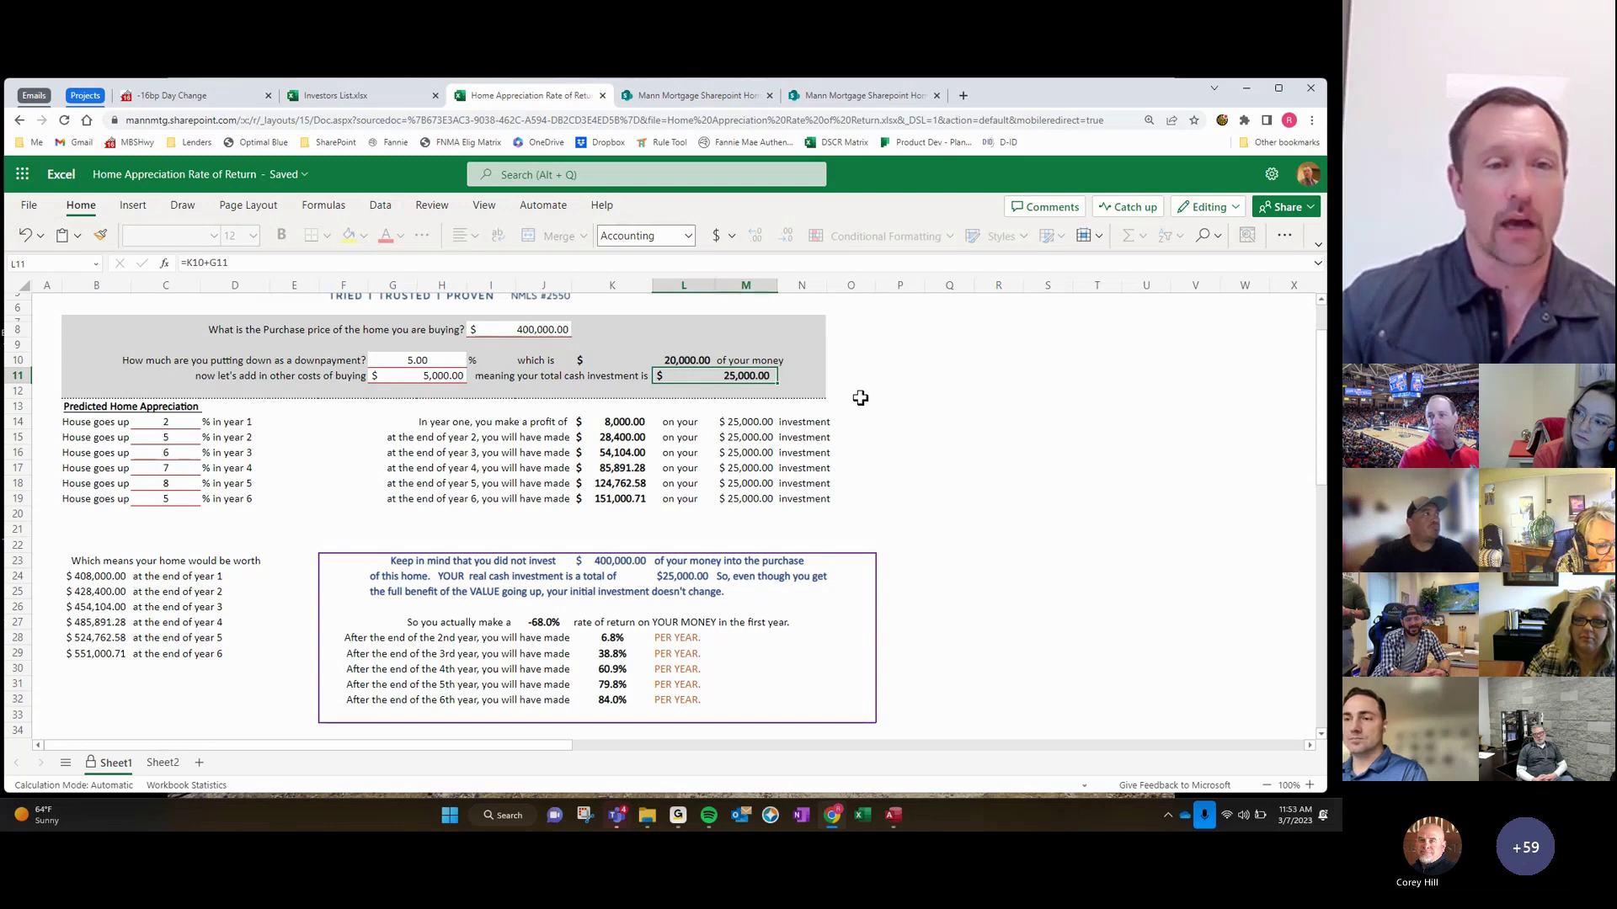
left_click(173, 423)
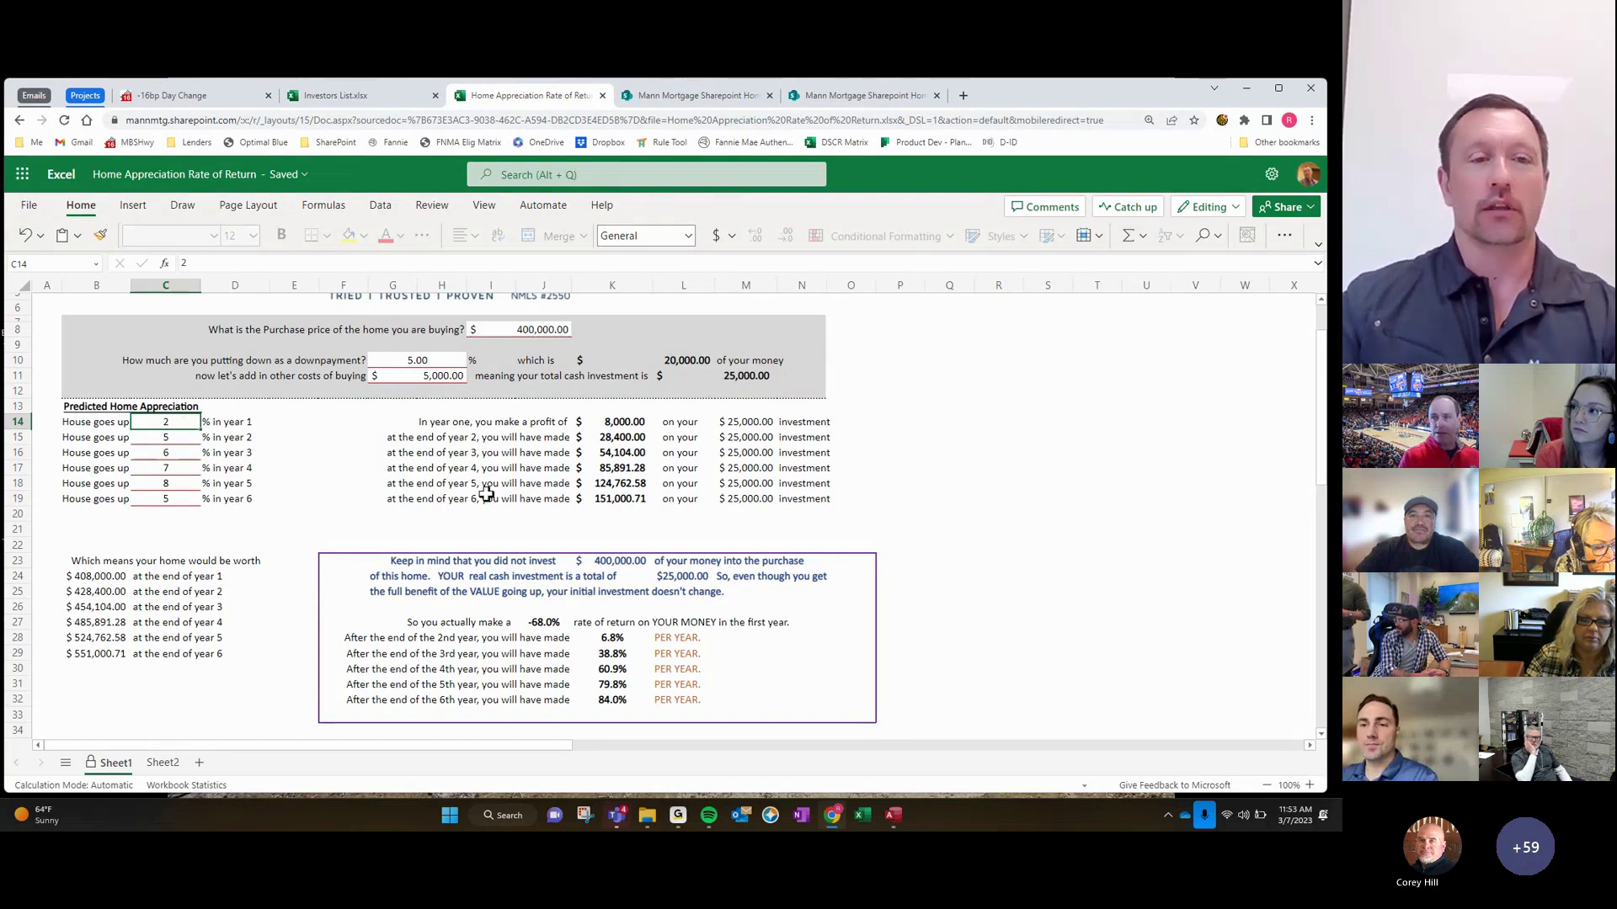
left_click(193, 437)
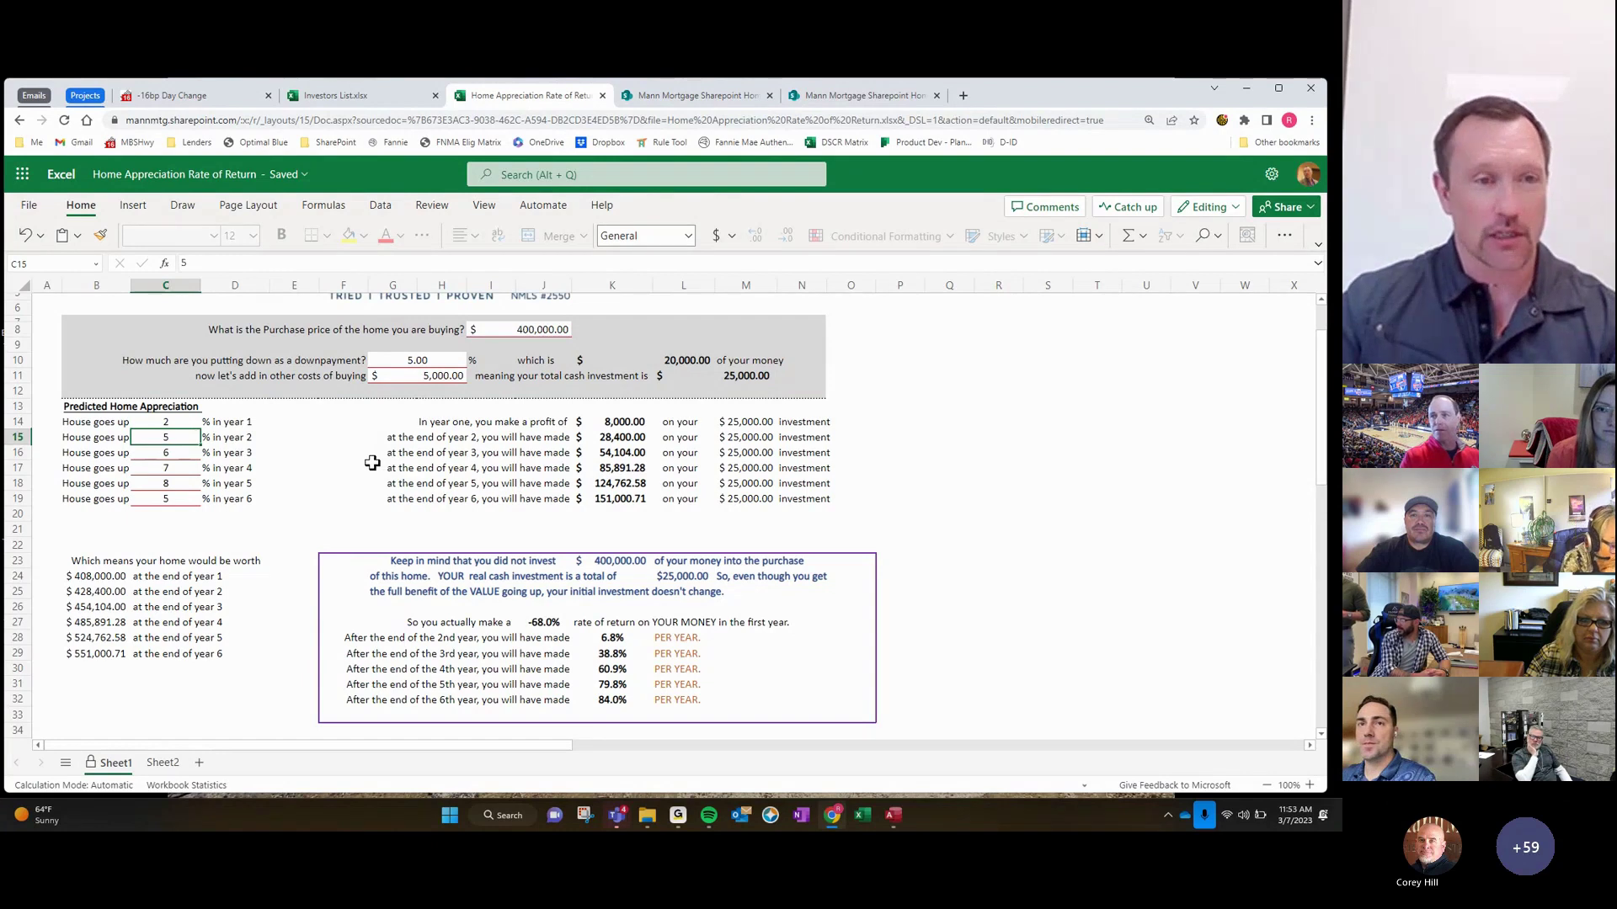
key("Down")
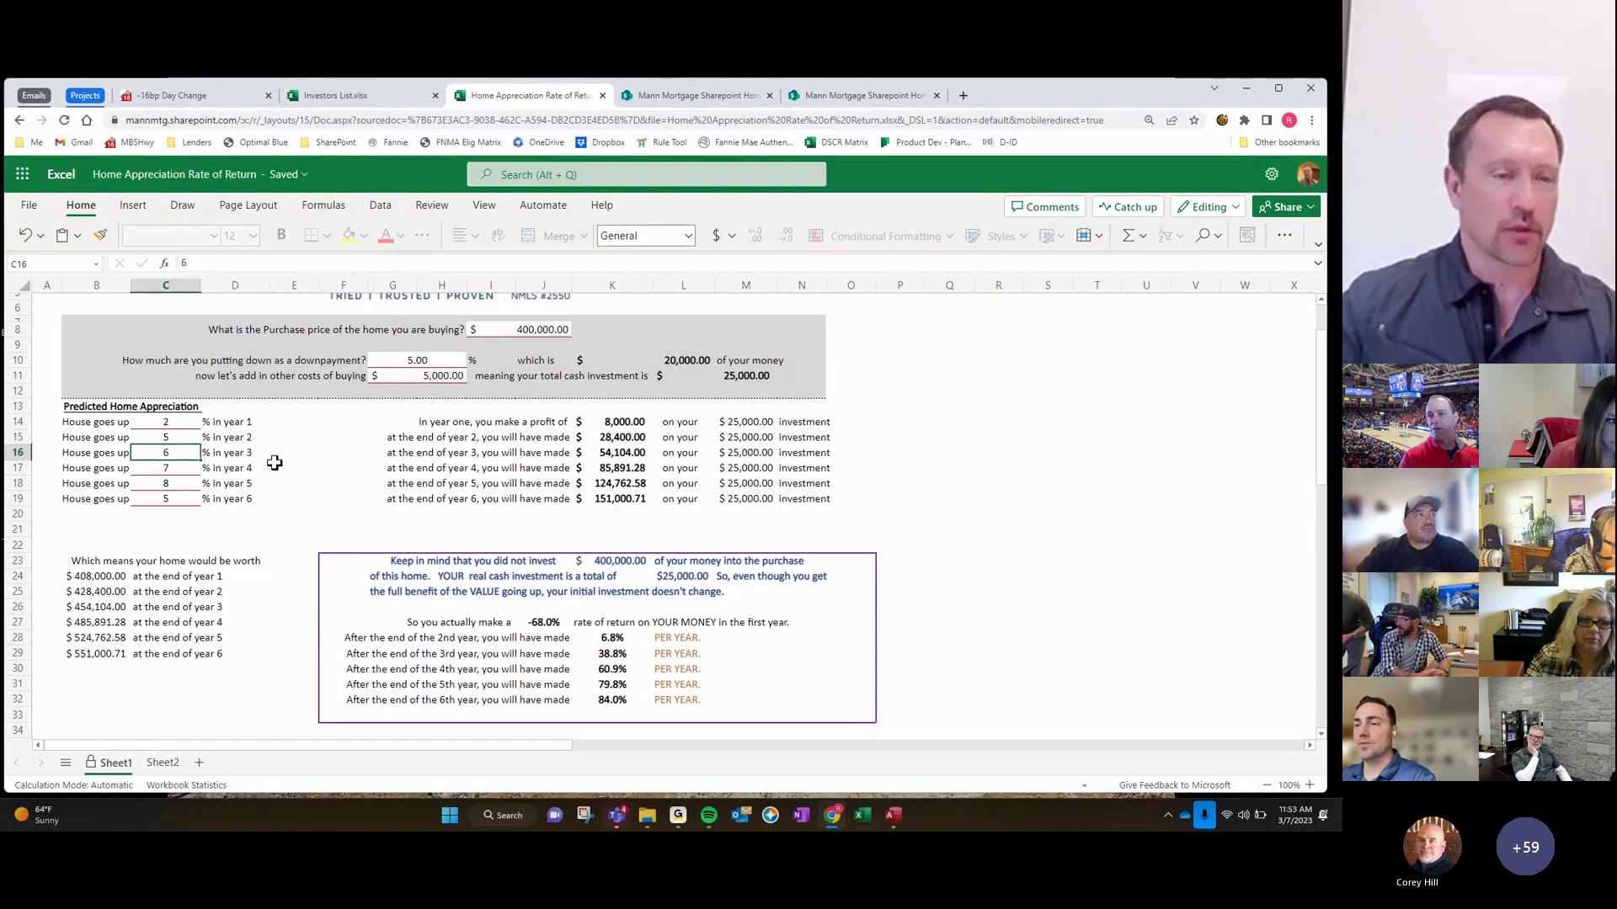
left_click(187, 467)
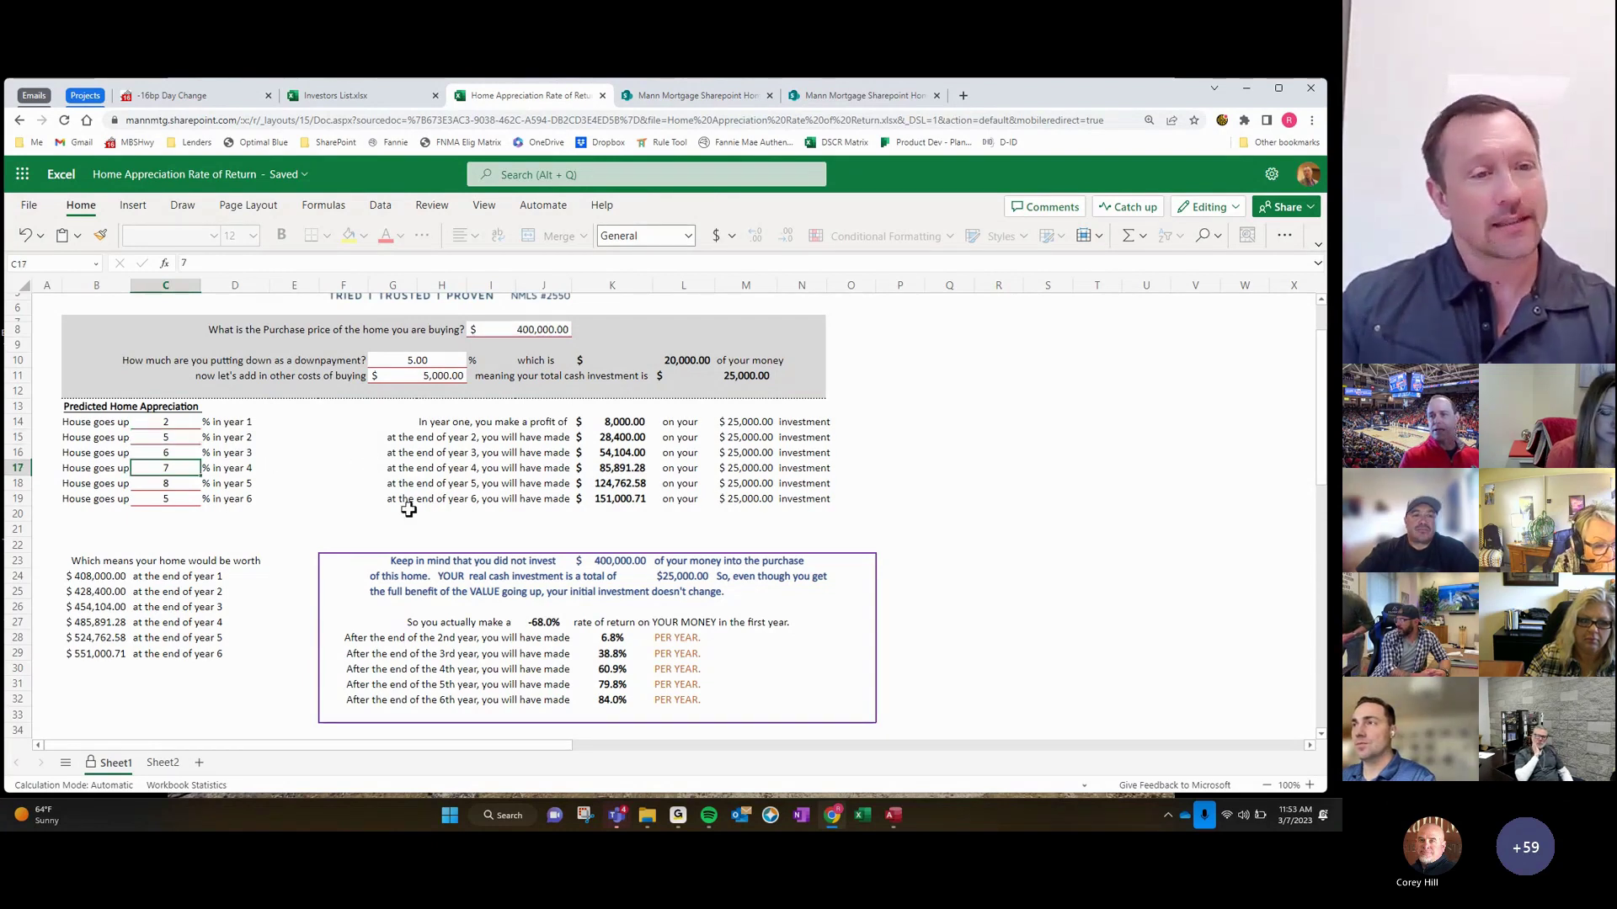
left_click(187, 483)
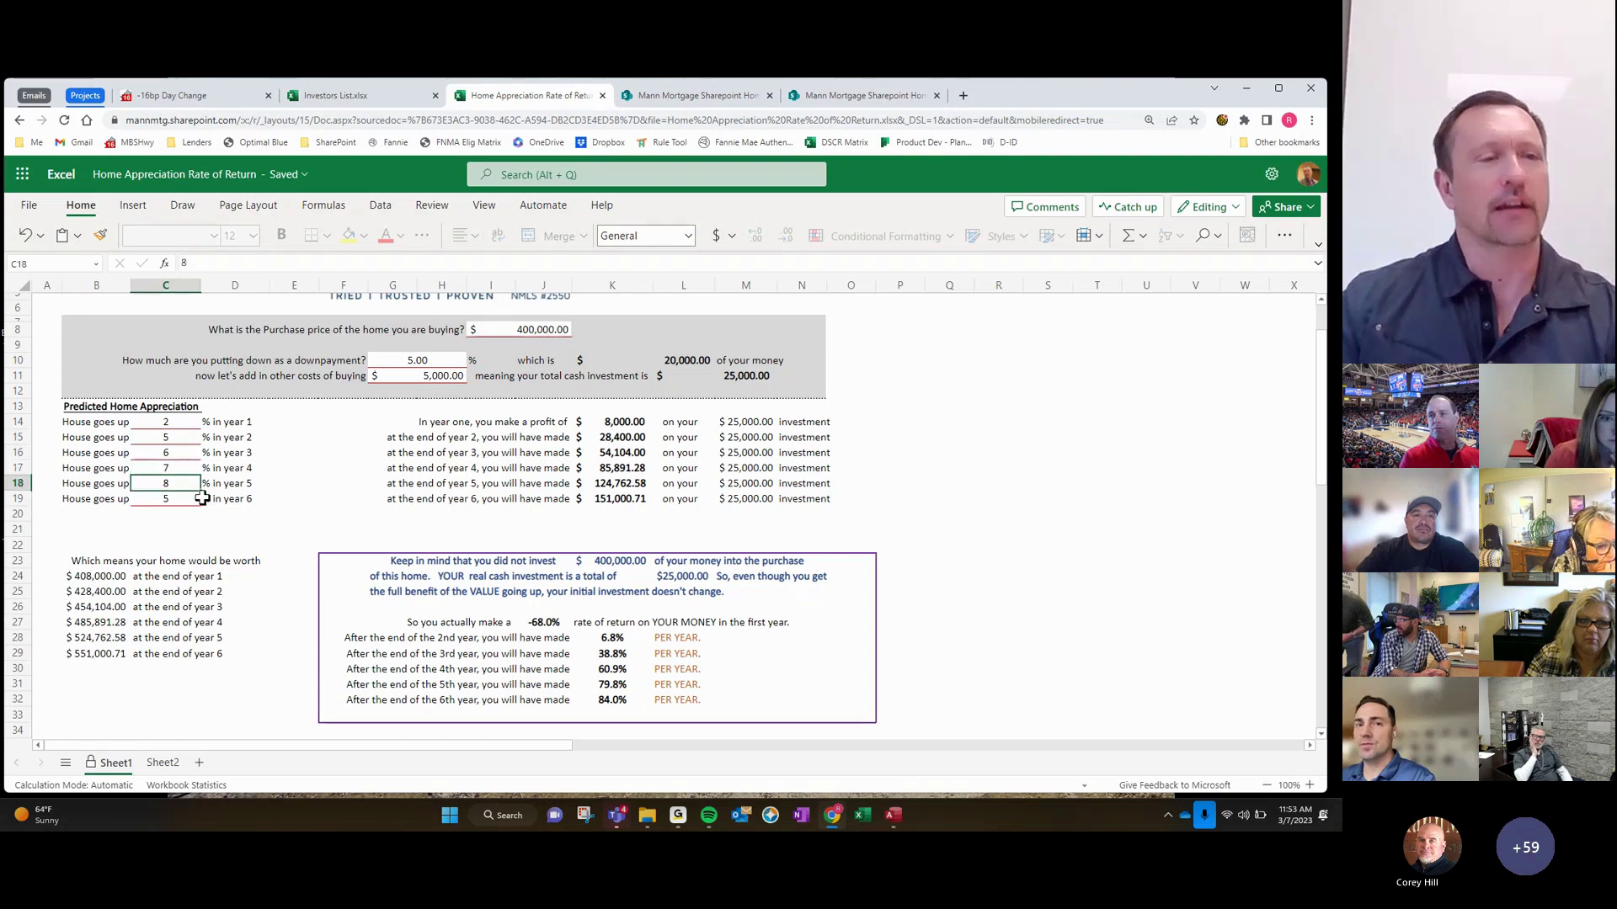
left_click(232, 500)
left_click(183, 498)
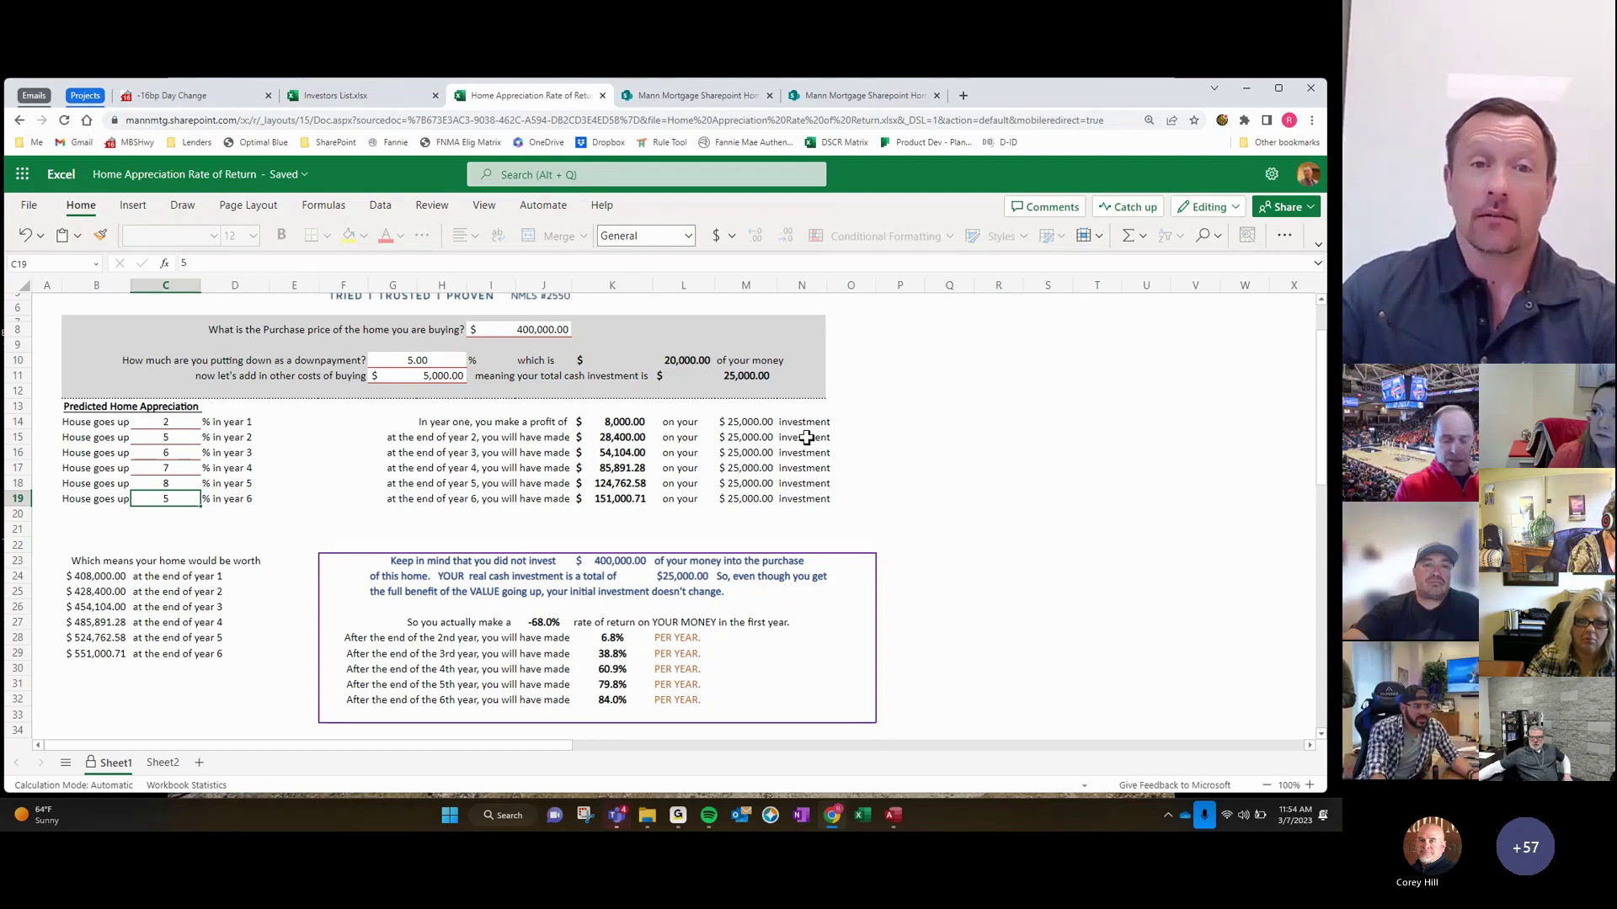
scroll(806, 437, "down", 2)
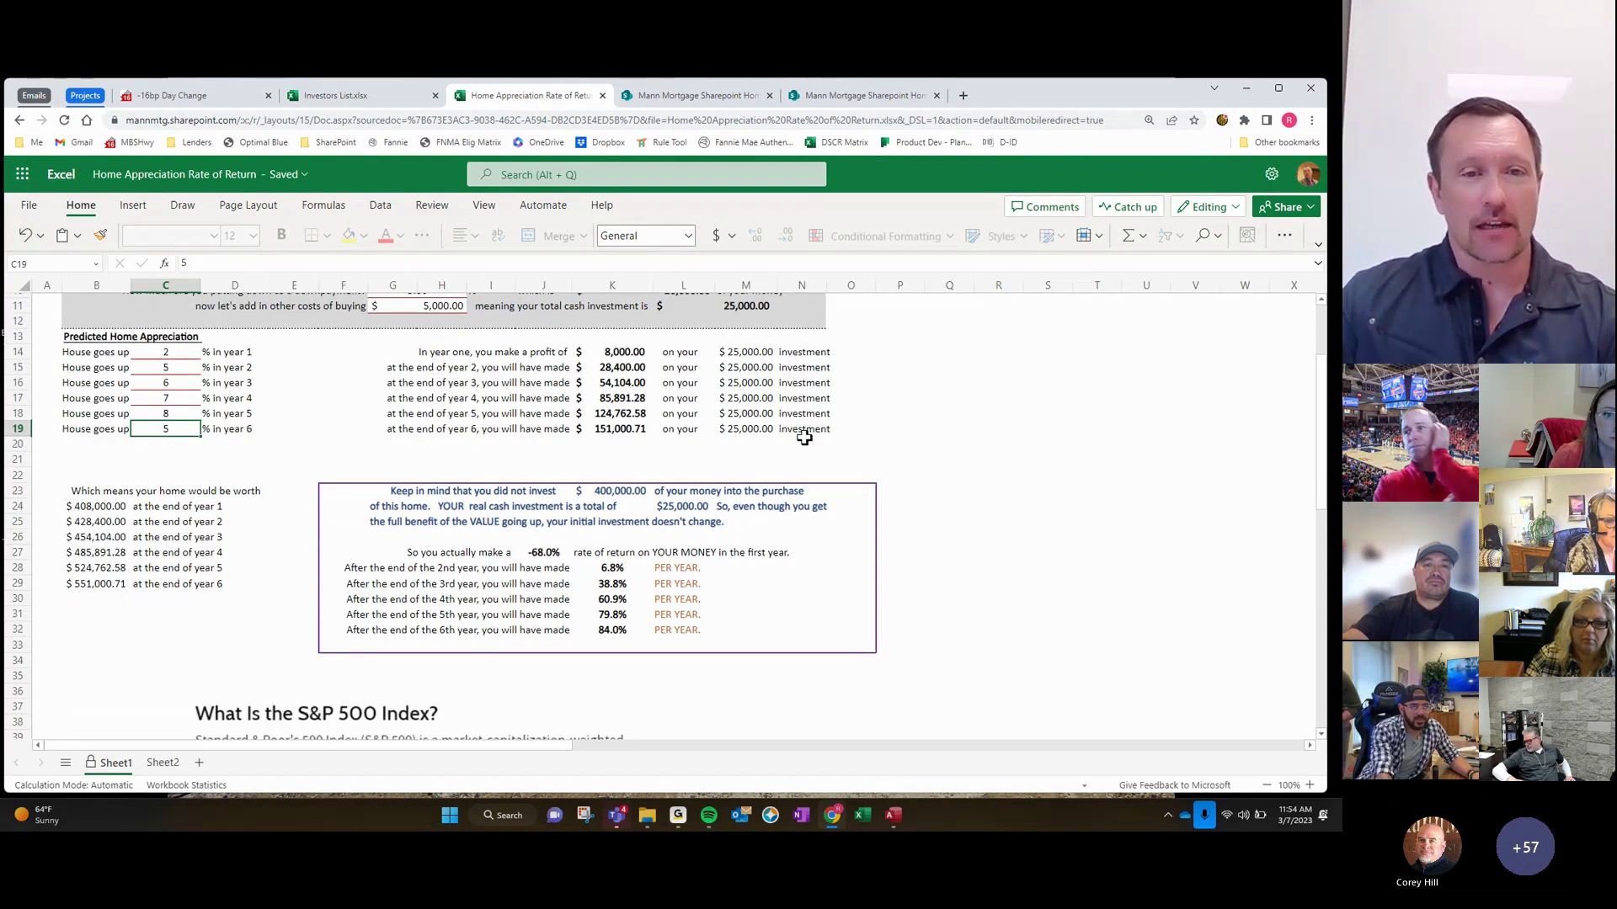
scroll(804, 437, "down", 2)
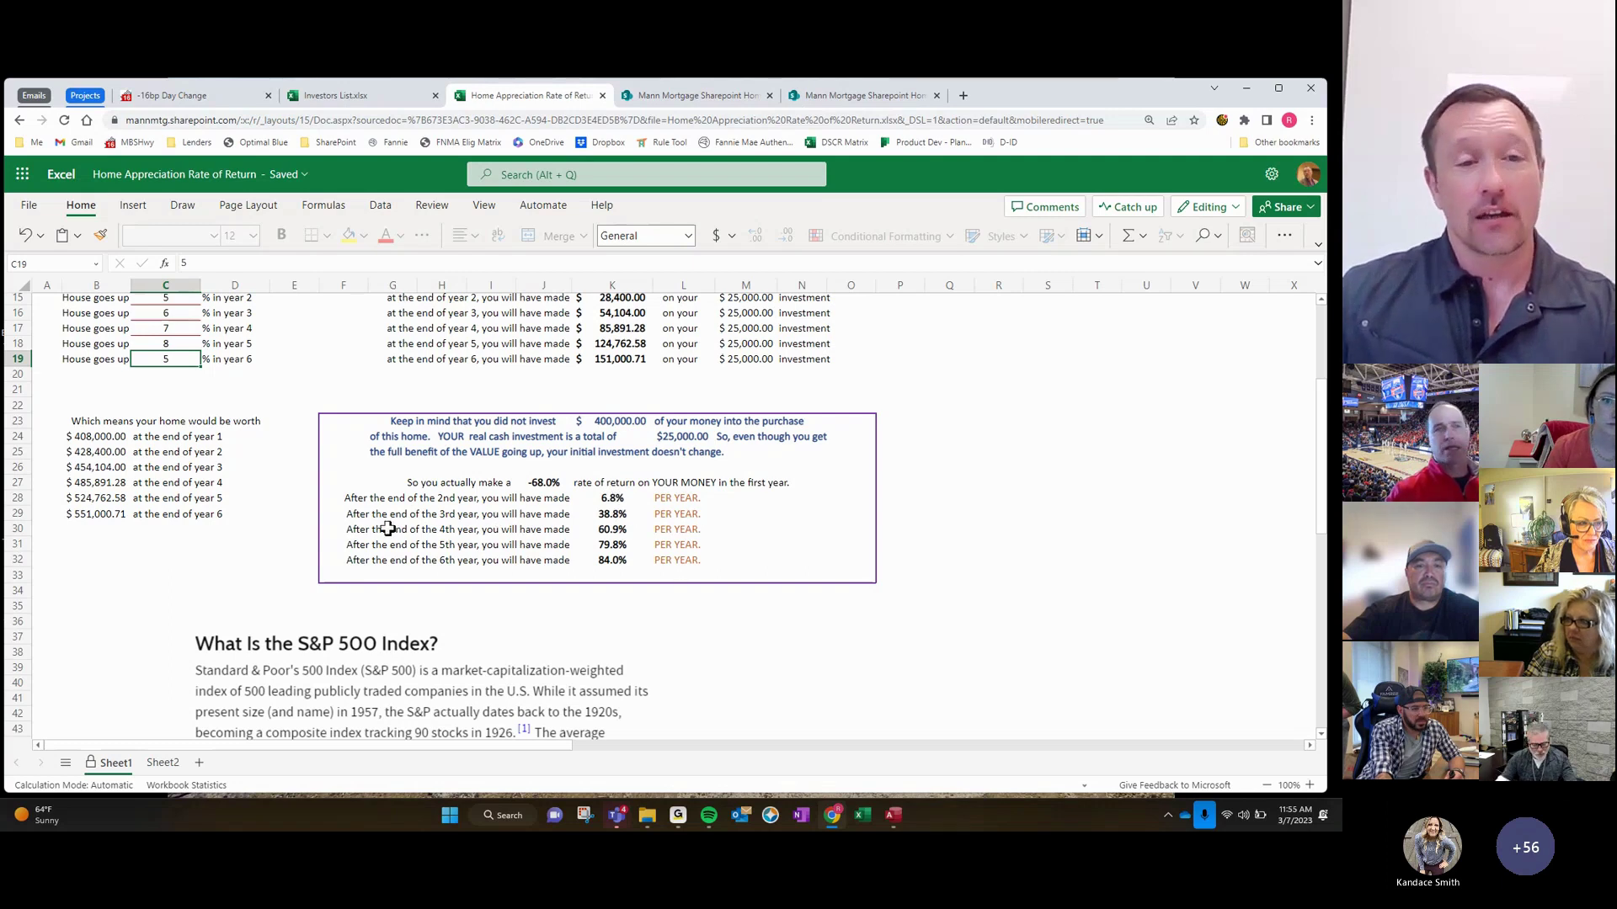
scroll(689, 526, "up", 3)
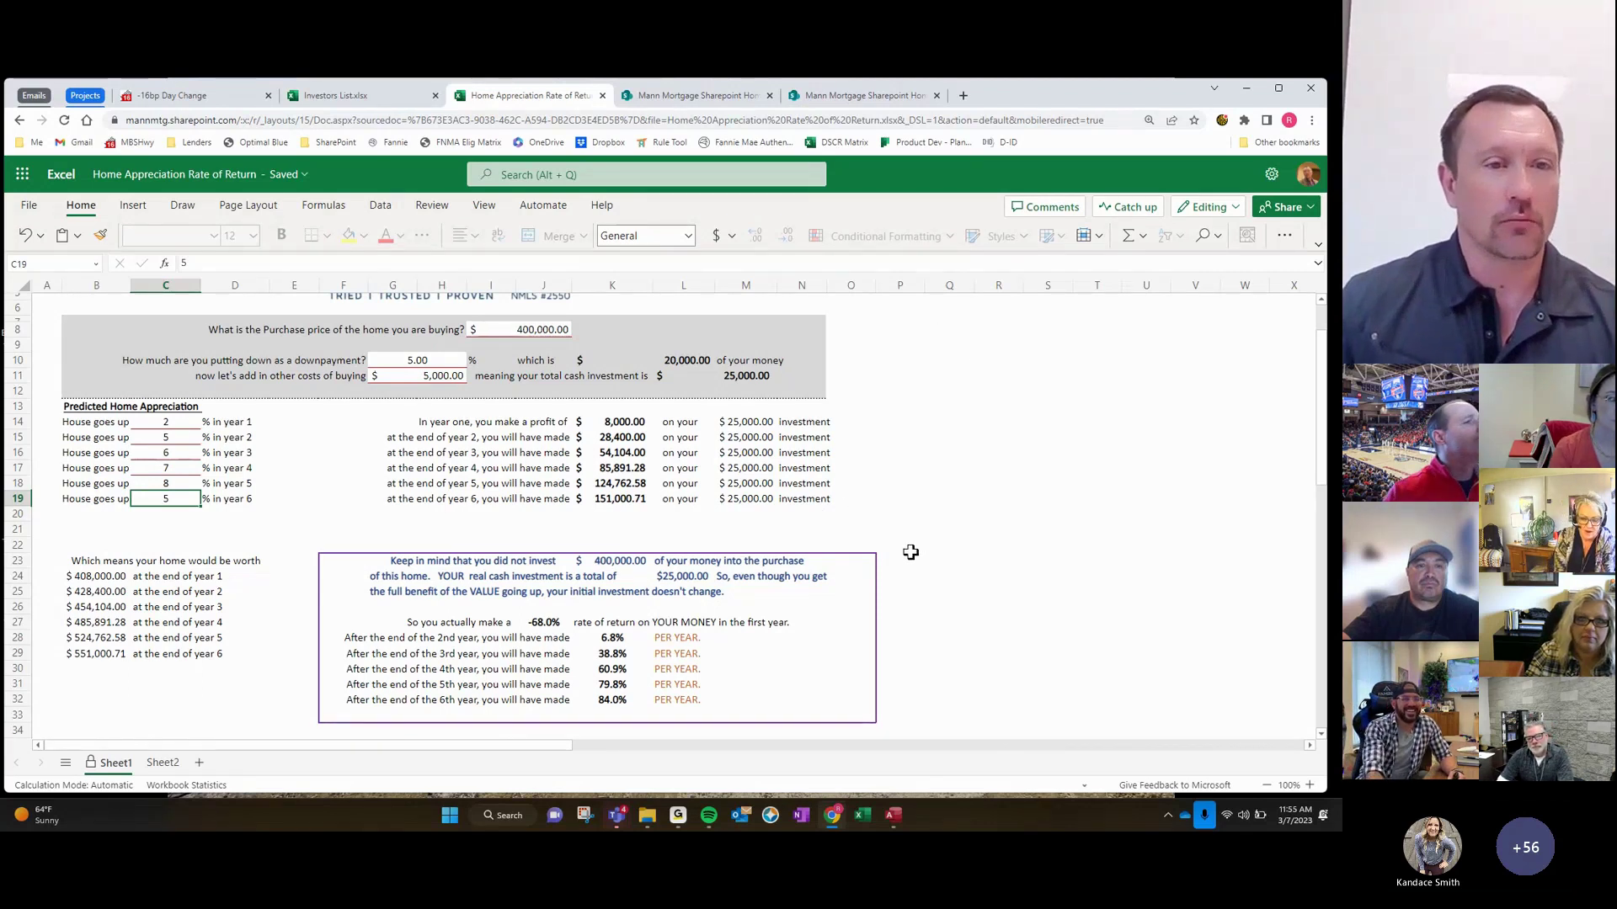
Change the downpayment to 3.5% and the other buying costs to 1,000
left_click(438, 361)
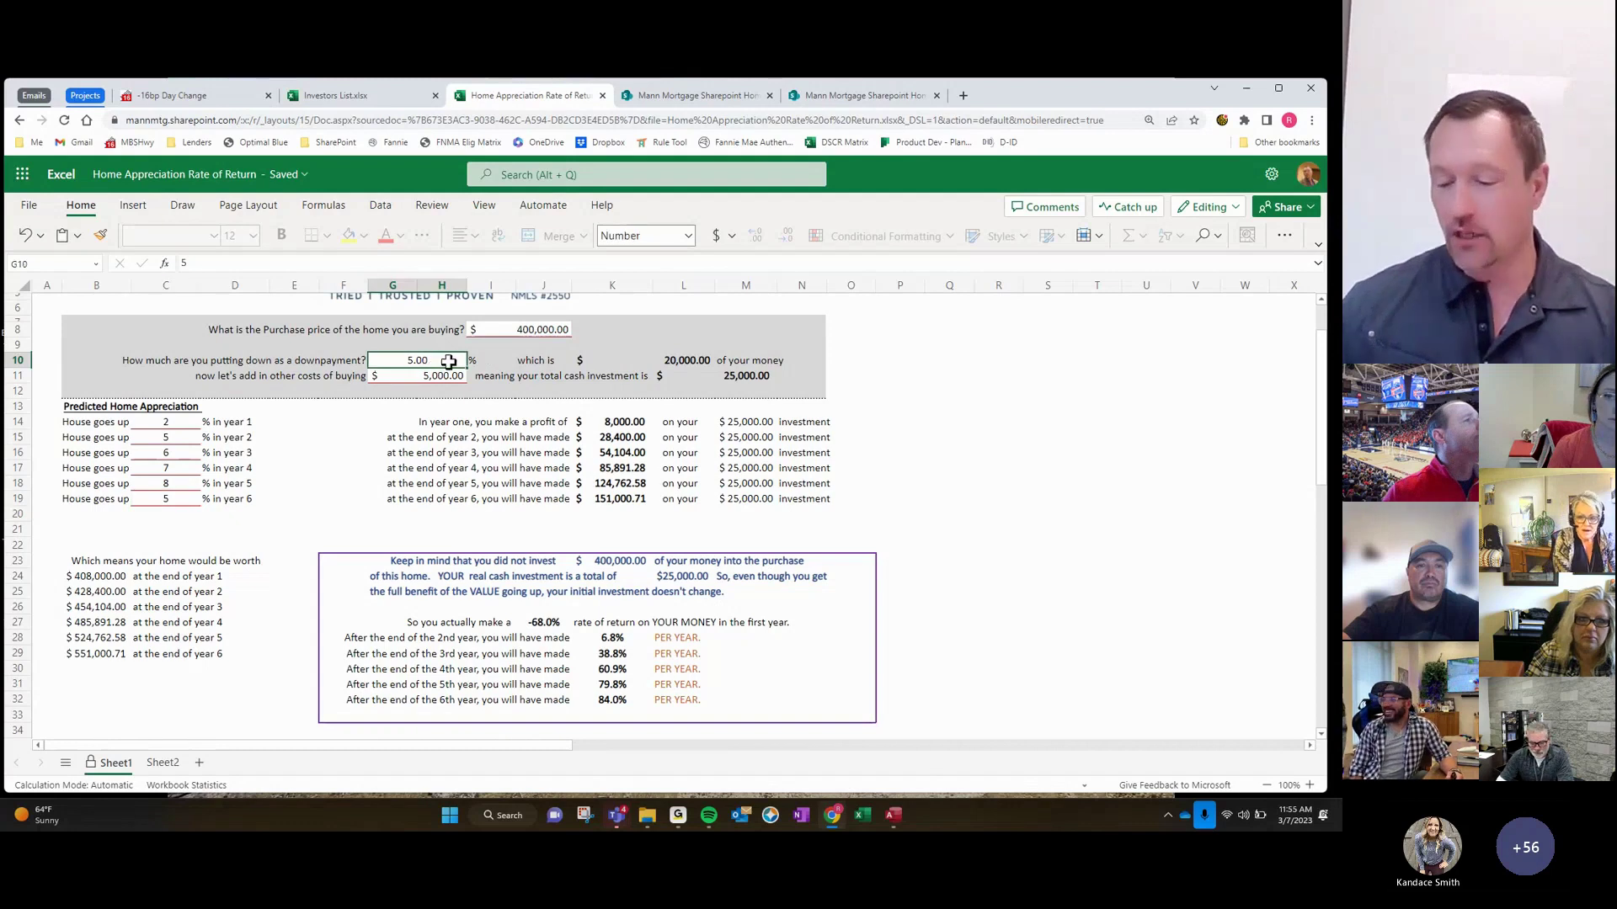
type("3")
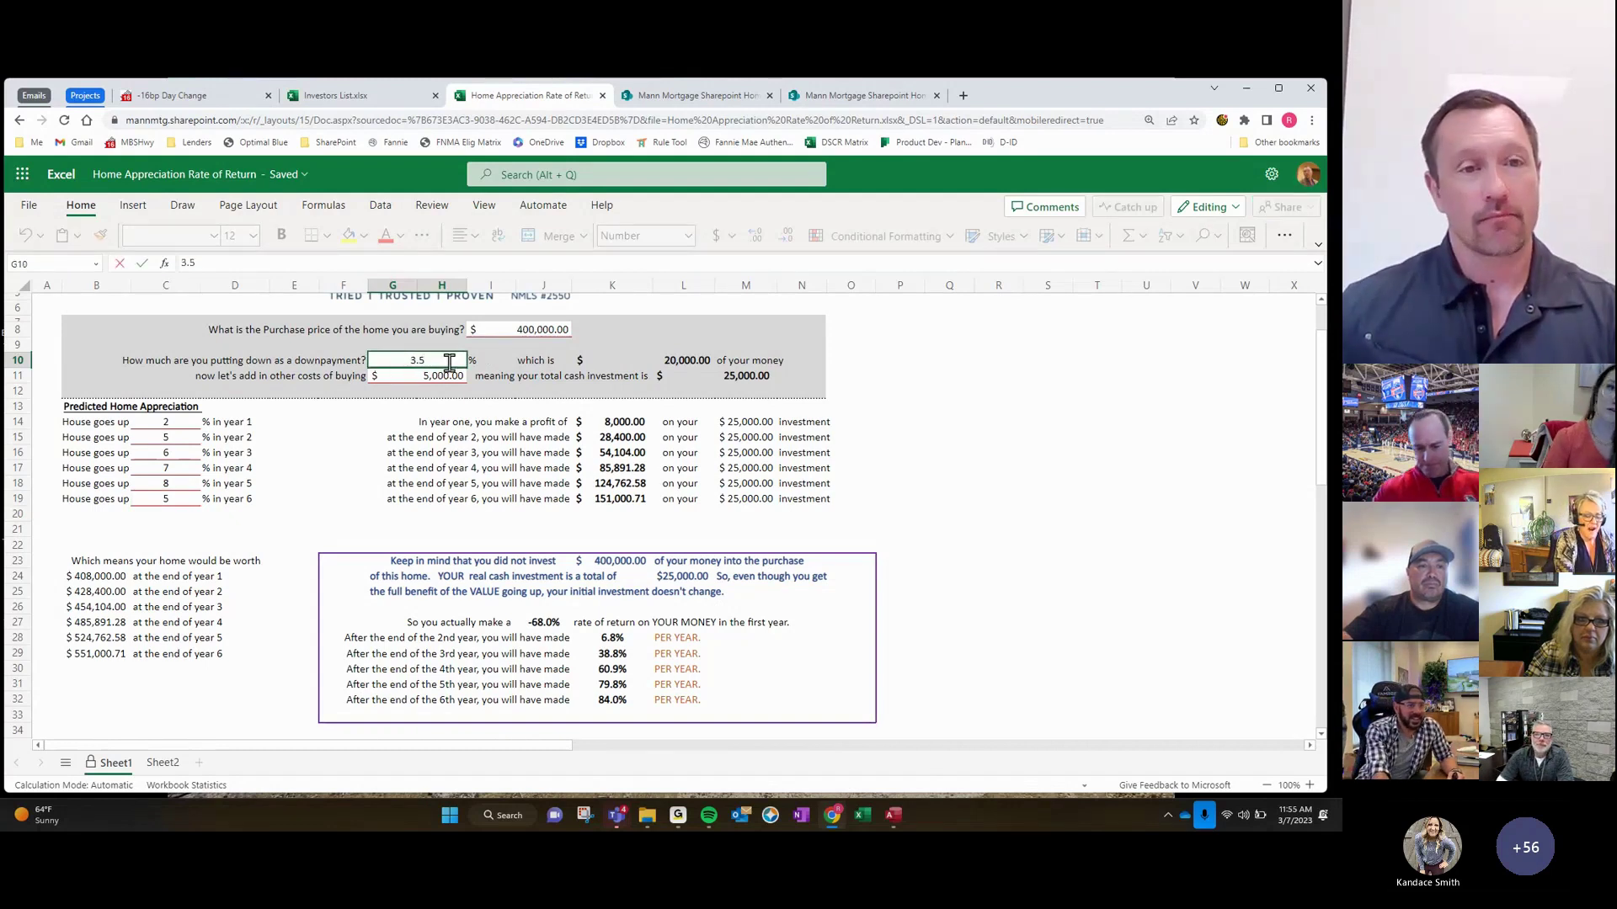
type(".5")
key("Return")
type("1,")
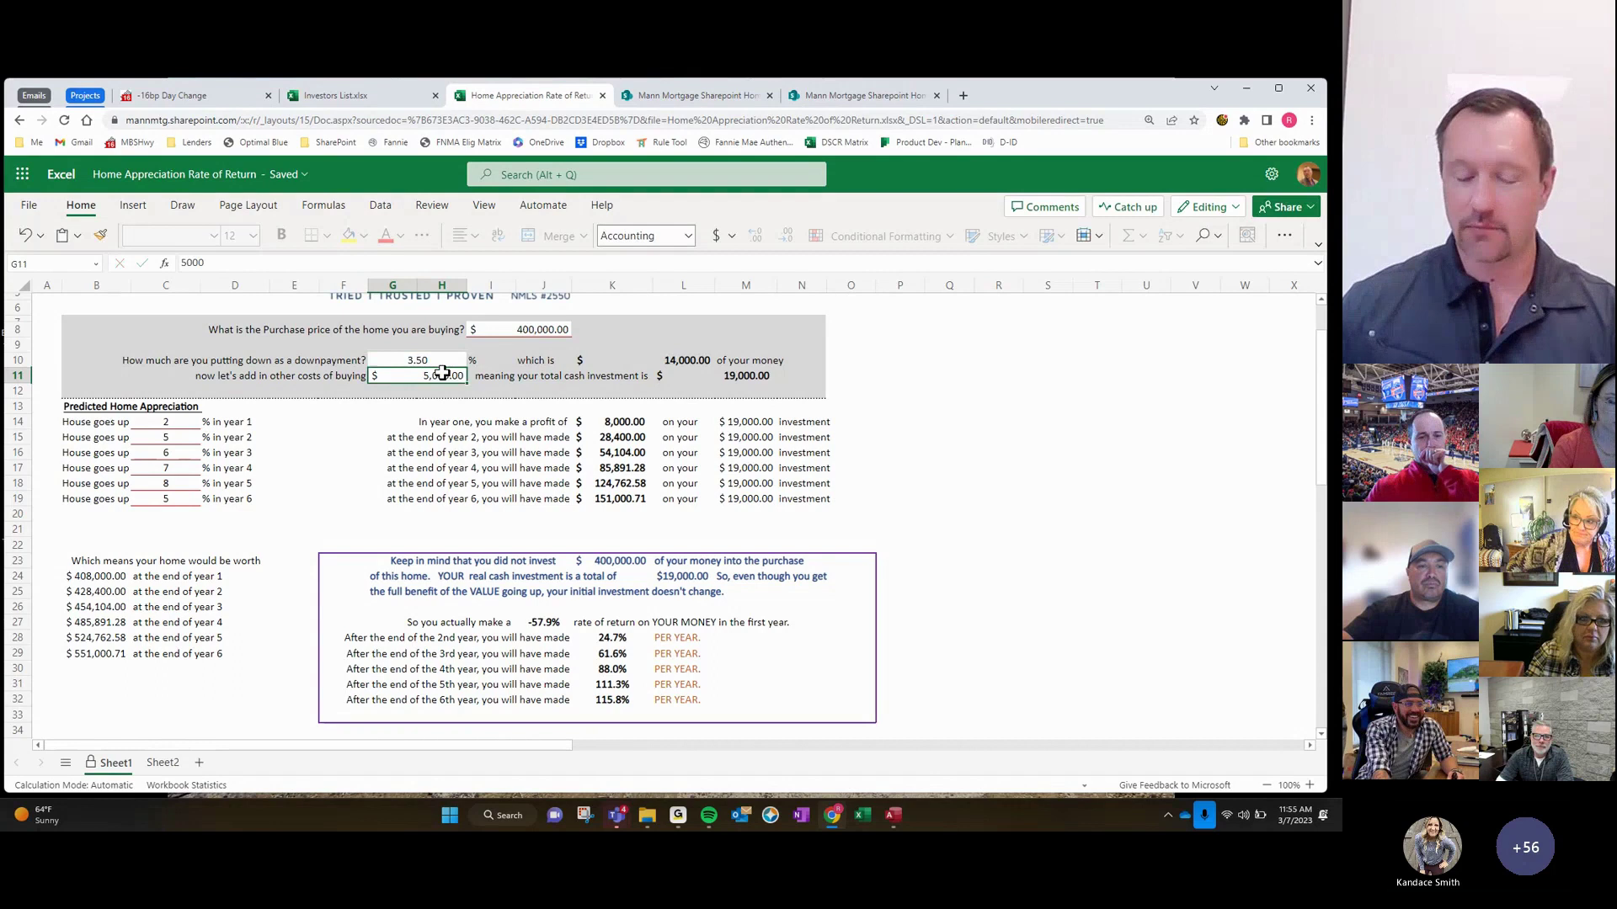
type("00")
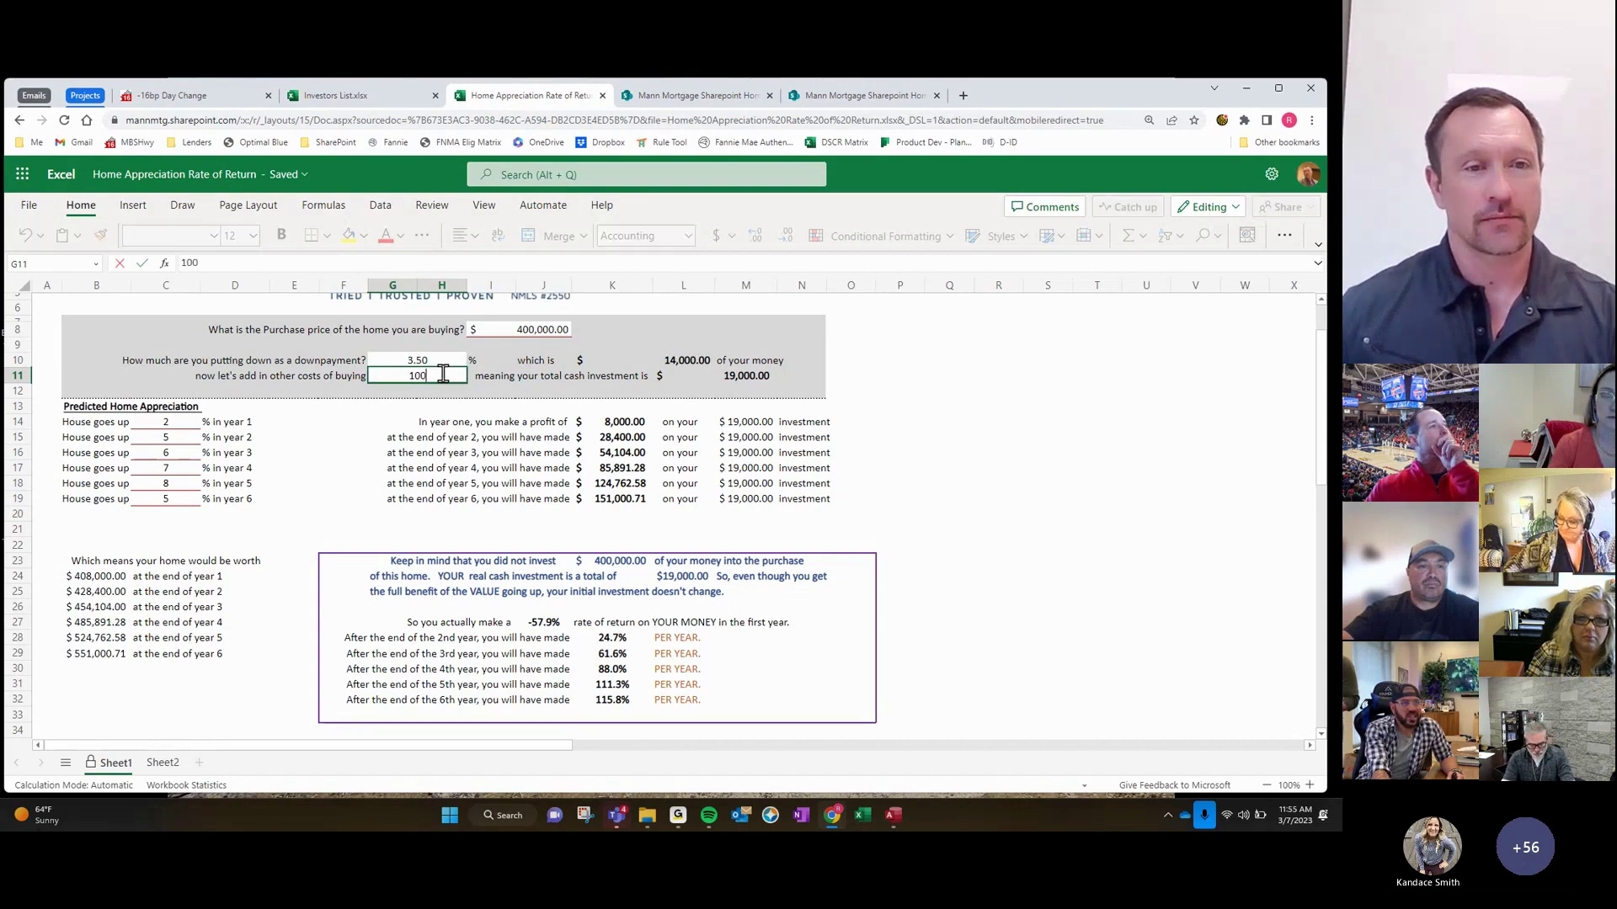
type("0")
key("Return")
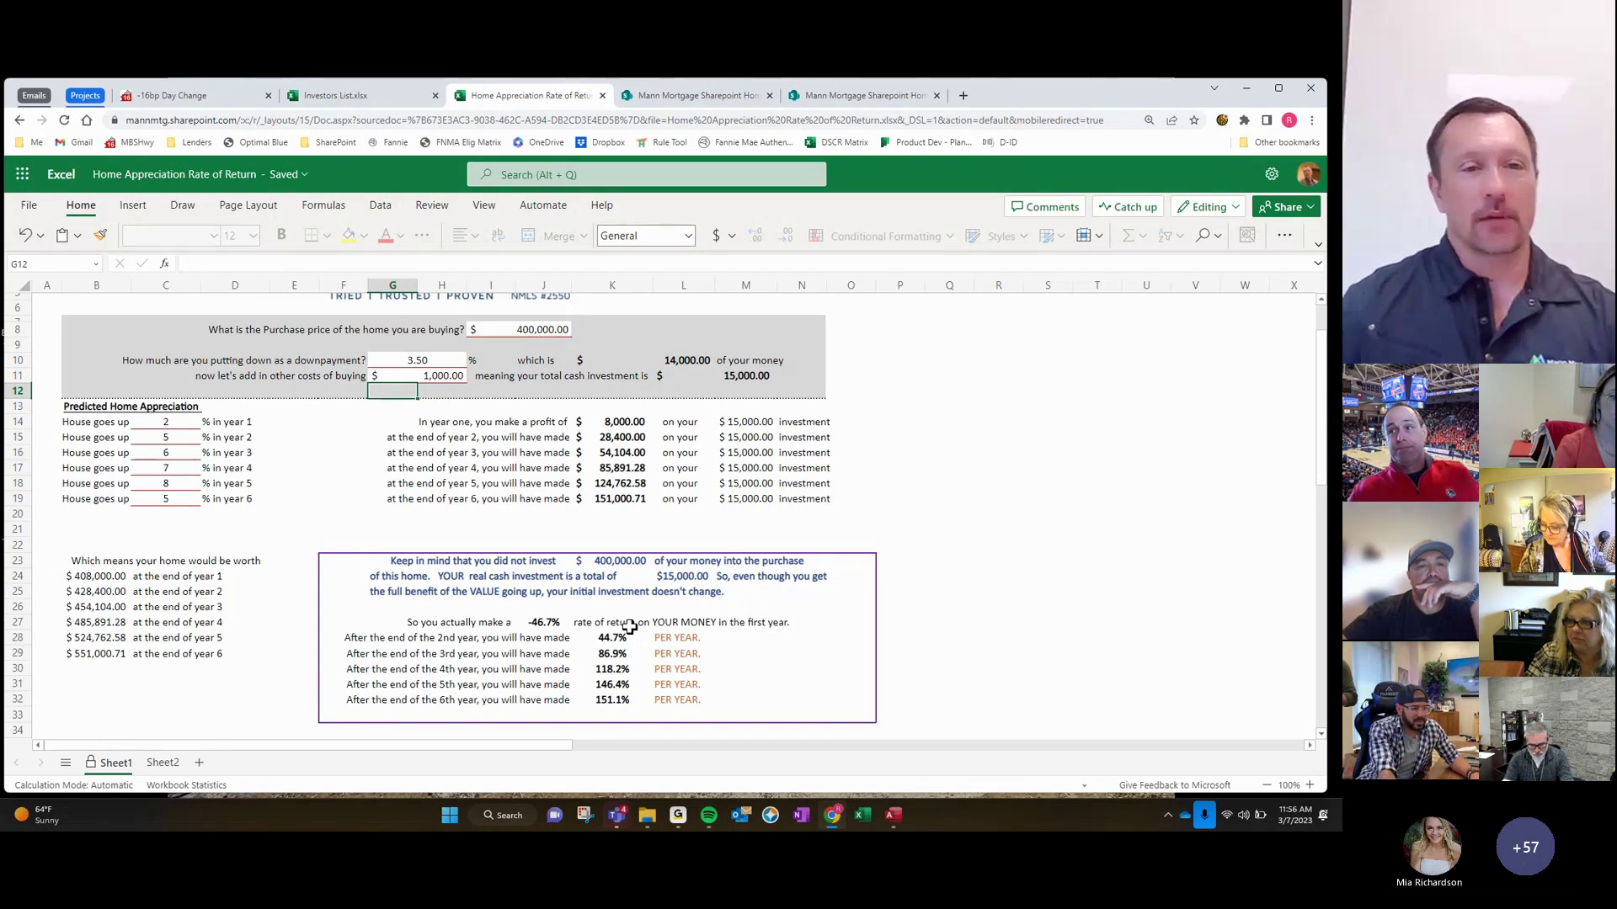
scroll(566, 566, "down", 5)
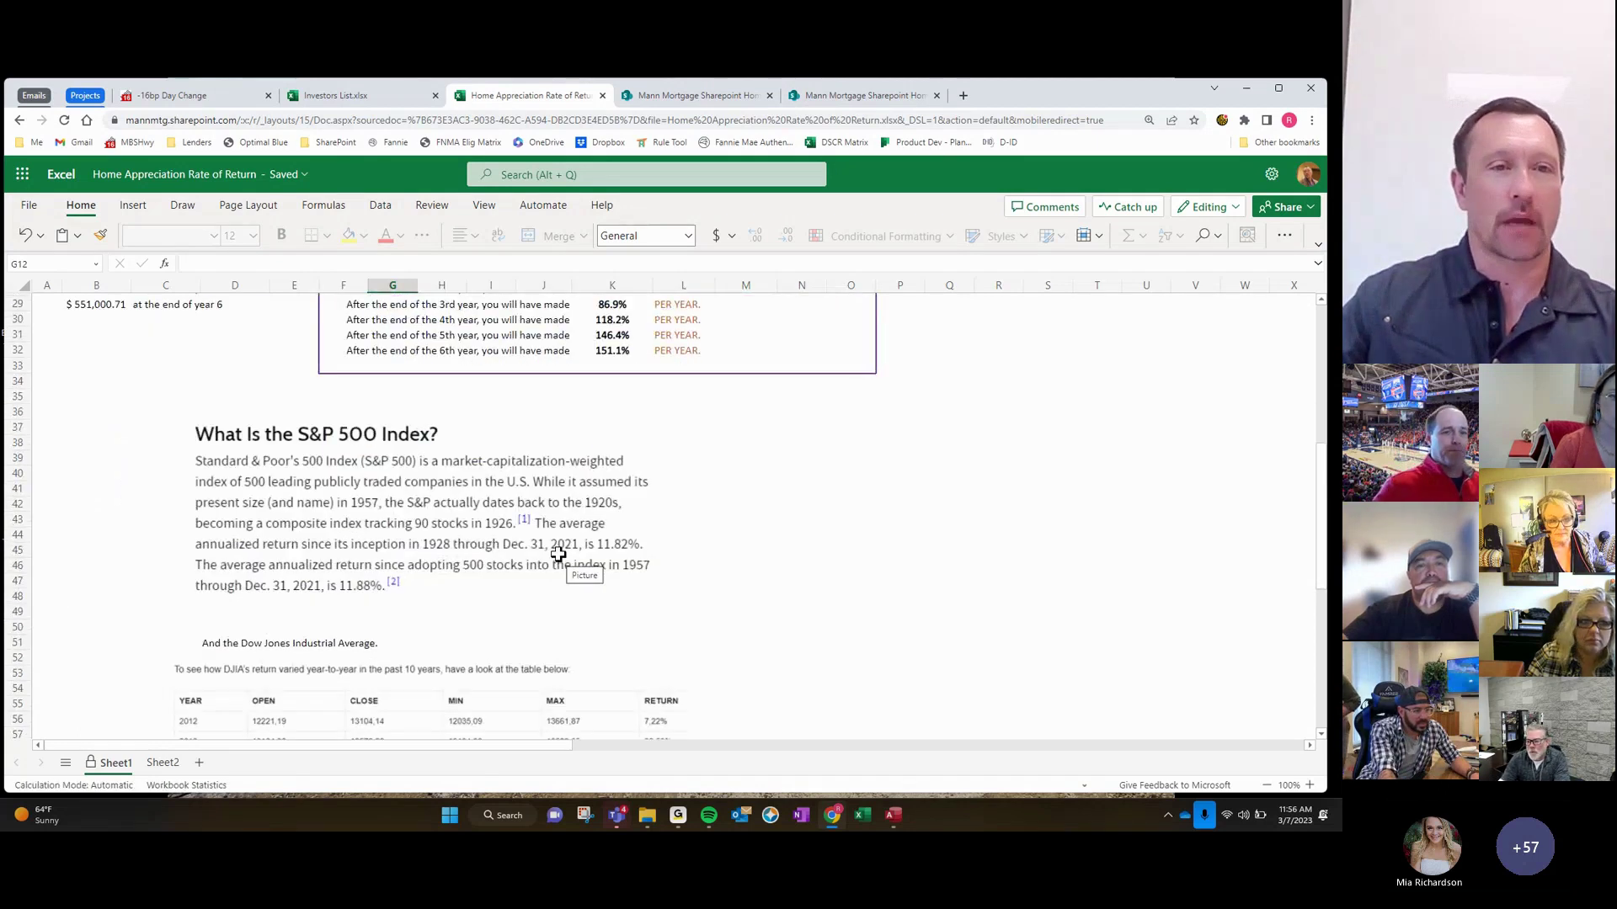
scroll(559, 553, "down", 4)
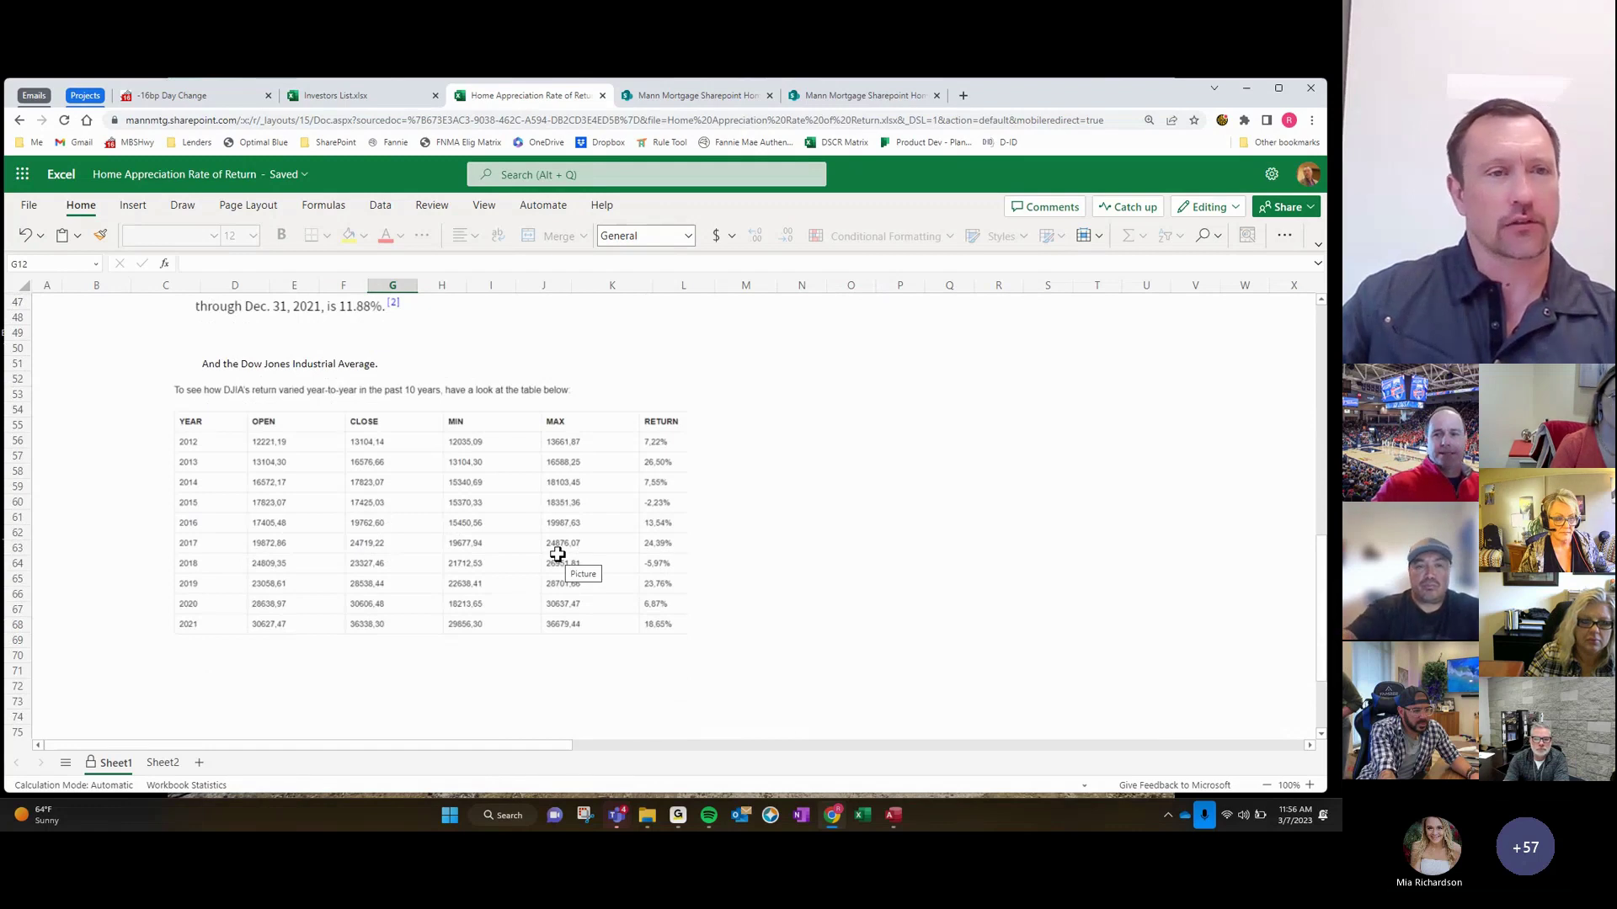
scroll(558, 553, "up", 3)
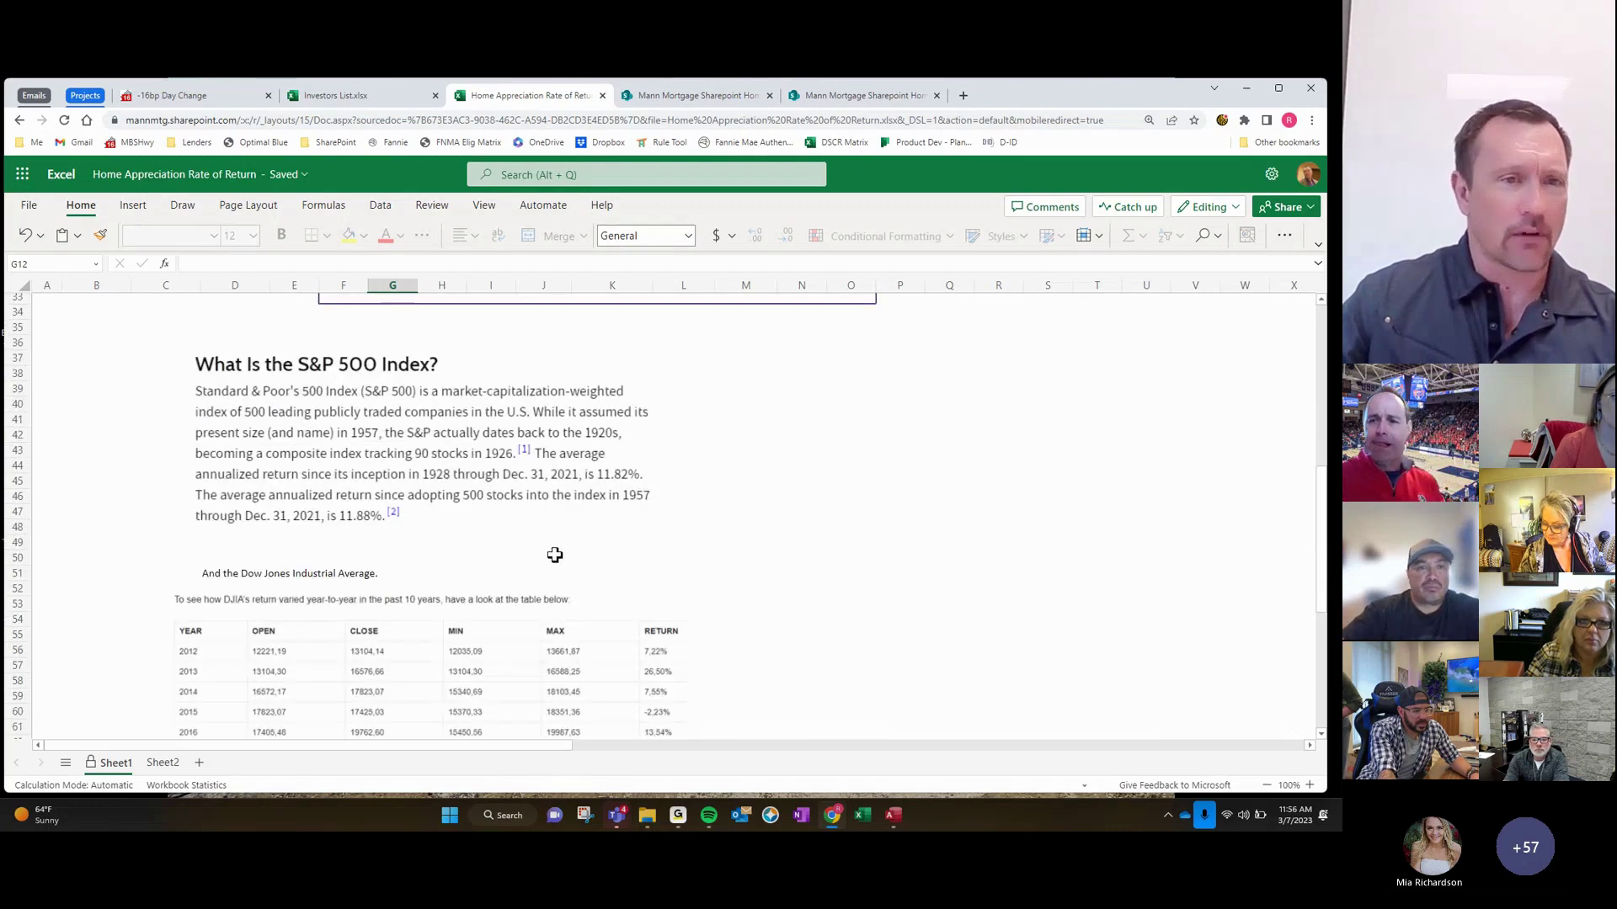
scroll(555, 555, "up", 4)
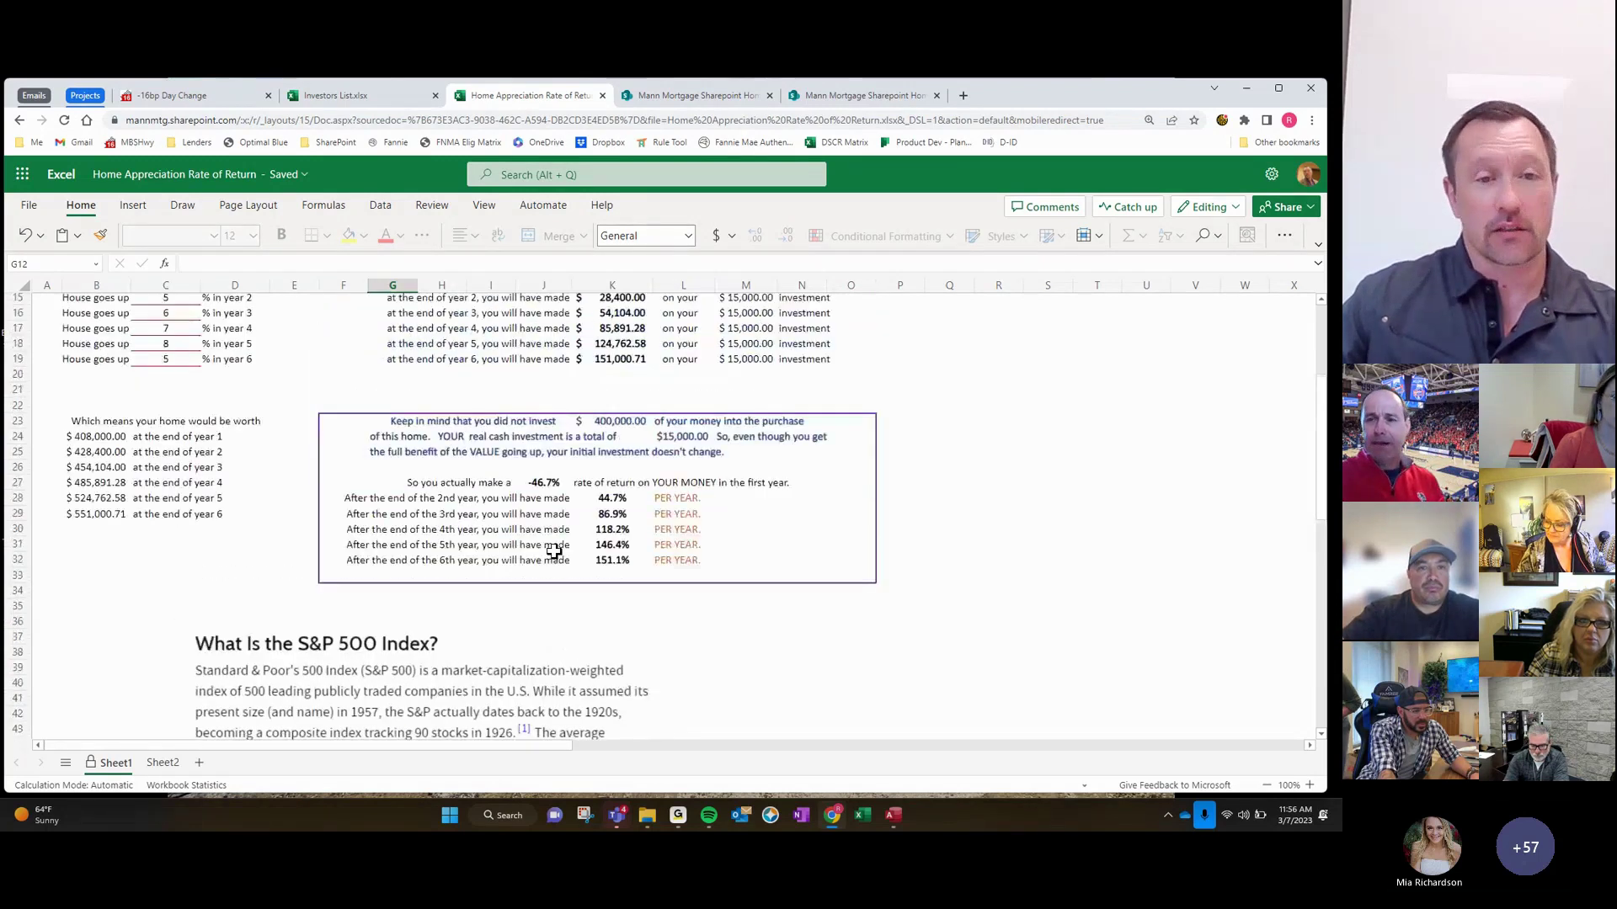
scroll(553, 551, "down", 3)
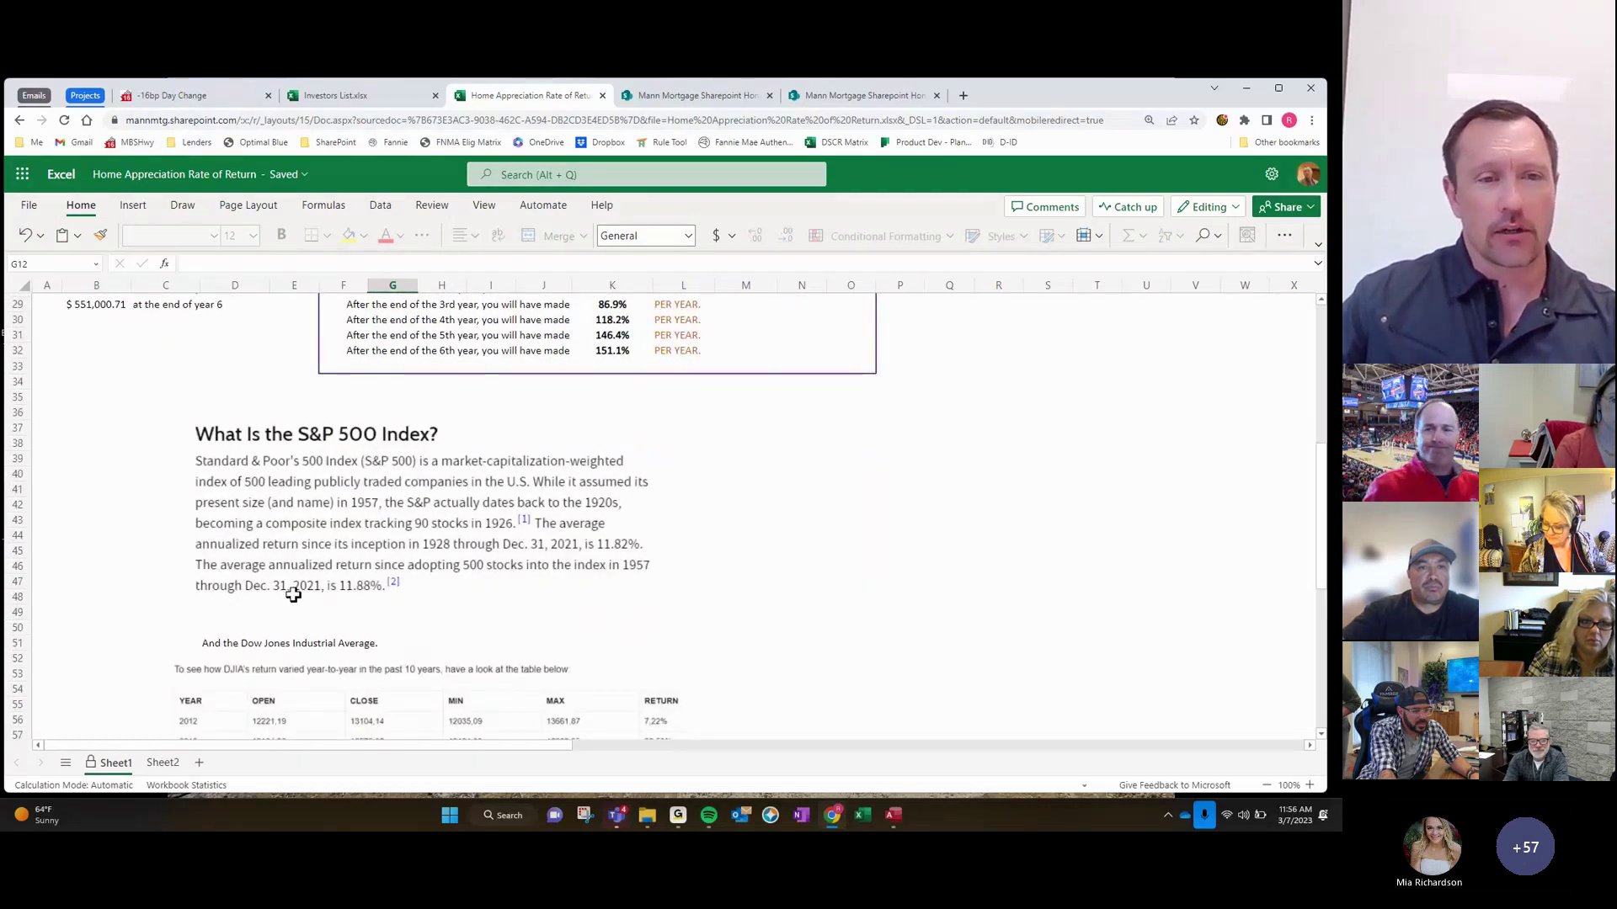
scroll(500, 597, "up", 3)
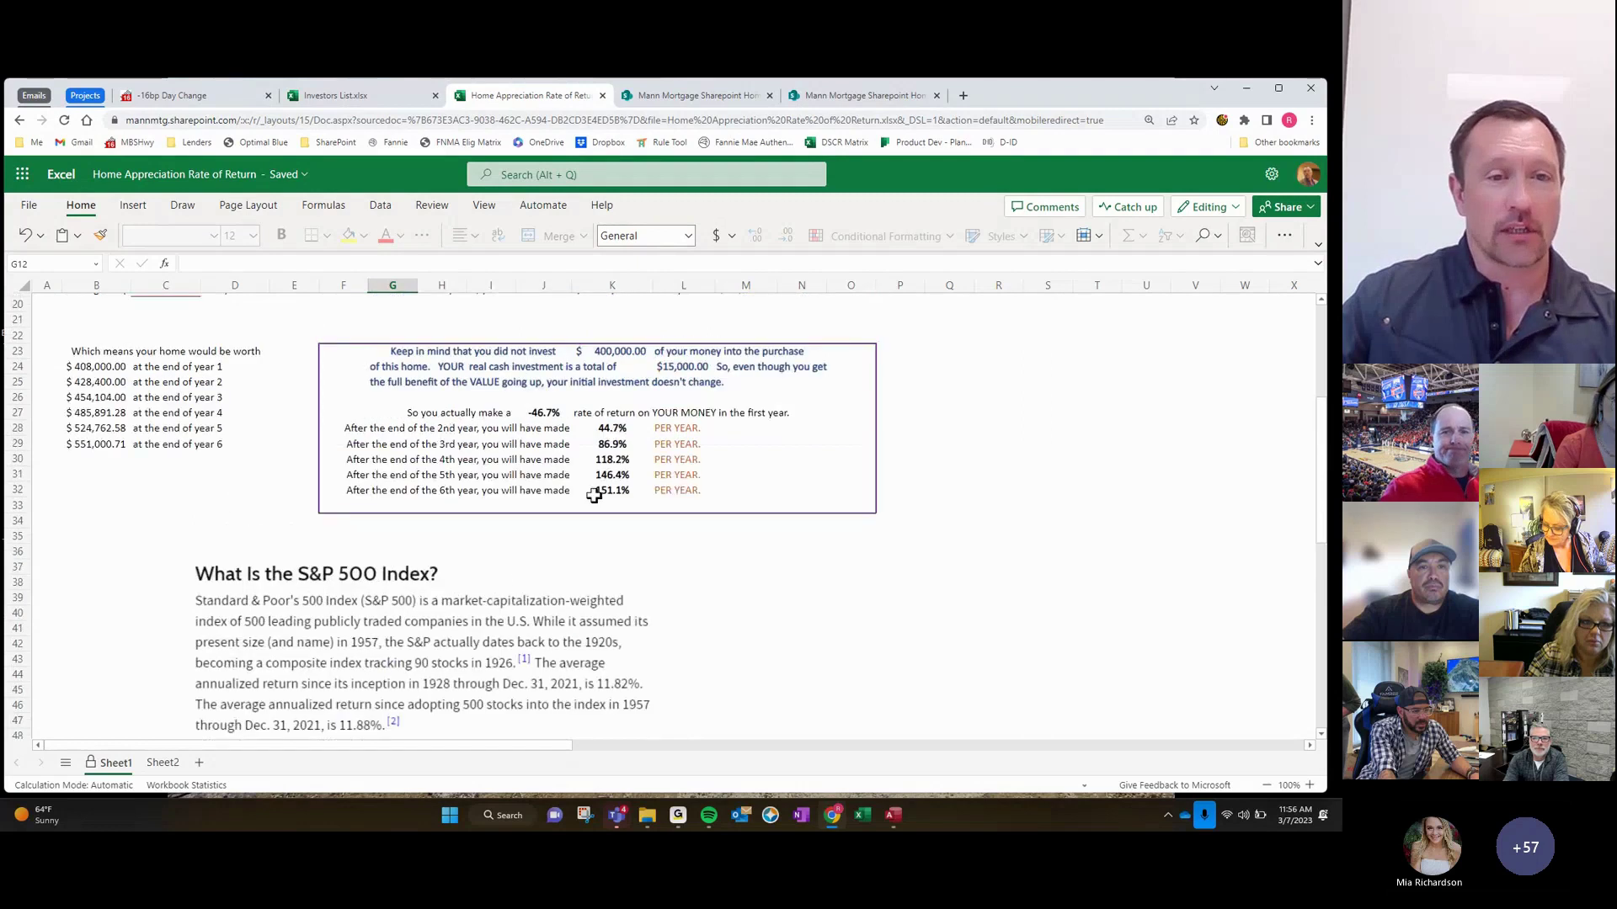
left_click(620, 459)
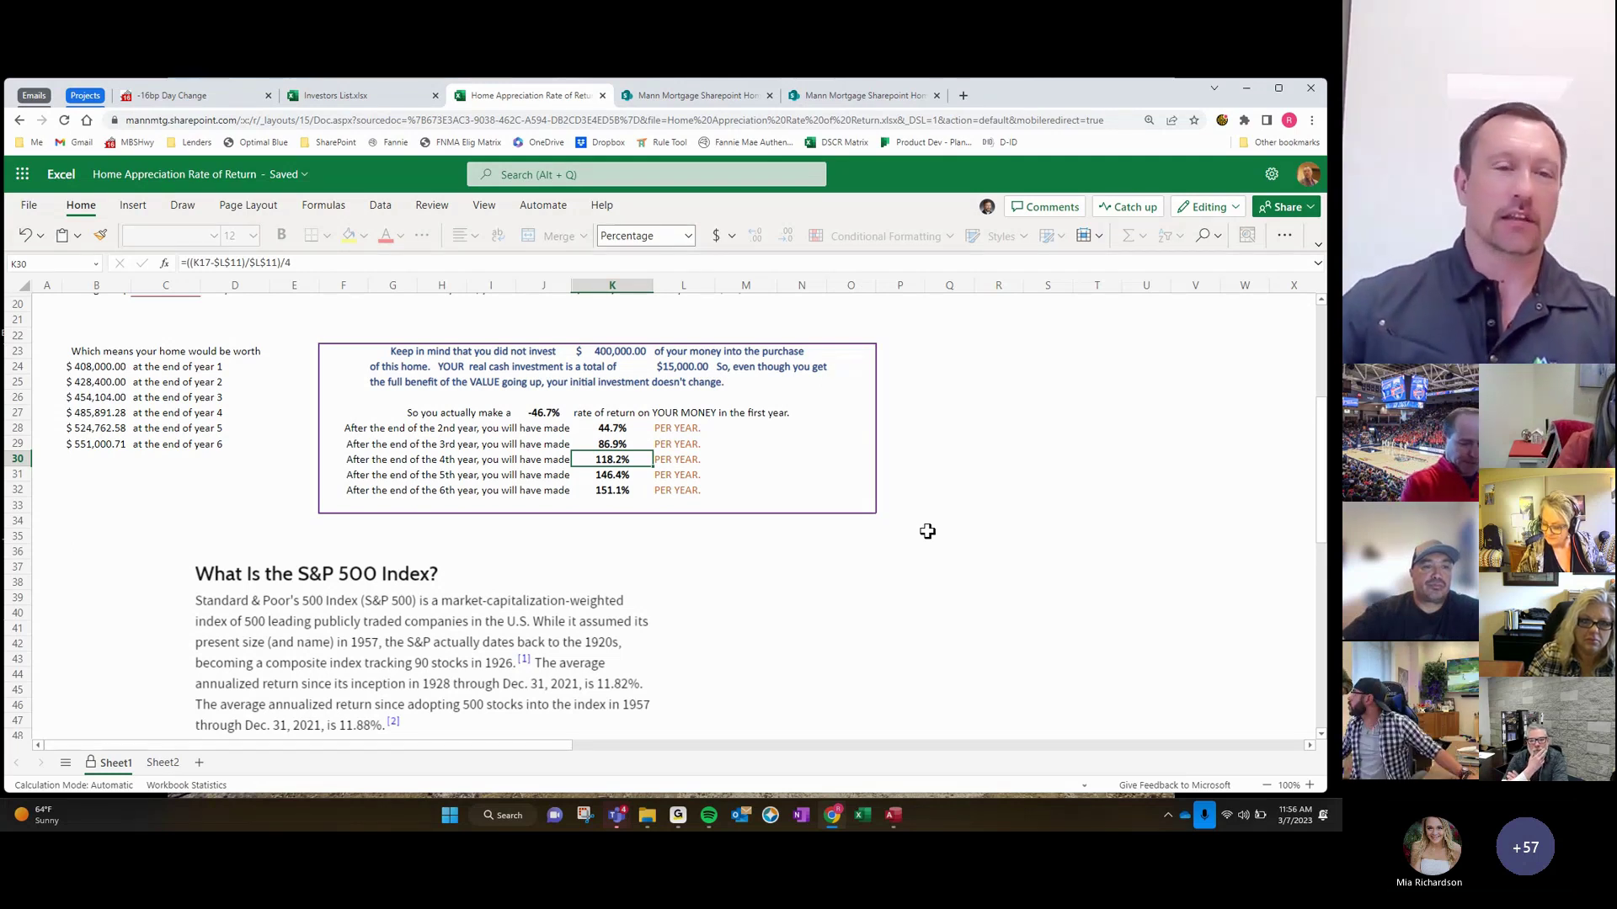
scroll(792, 555, "up", 6)
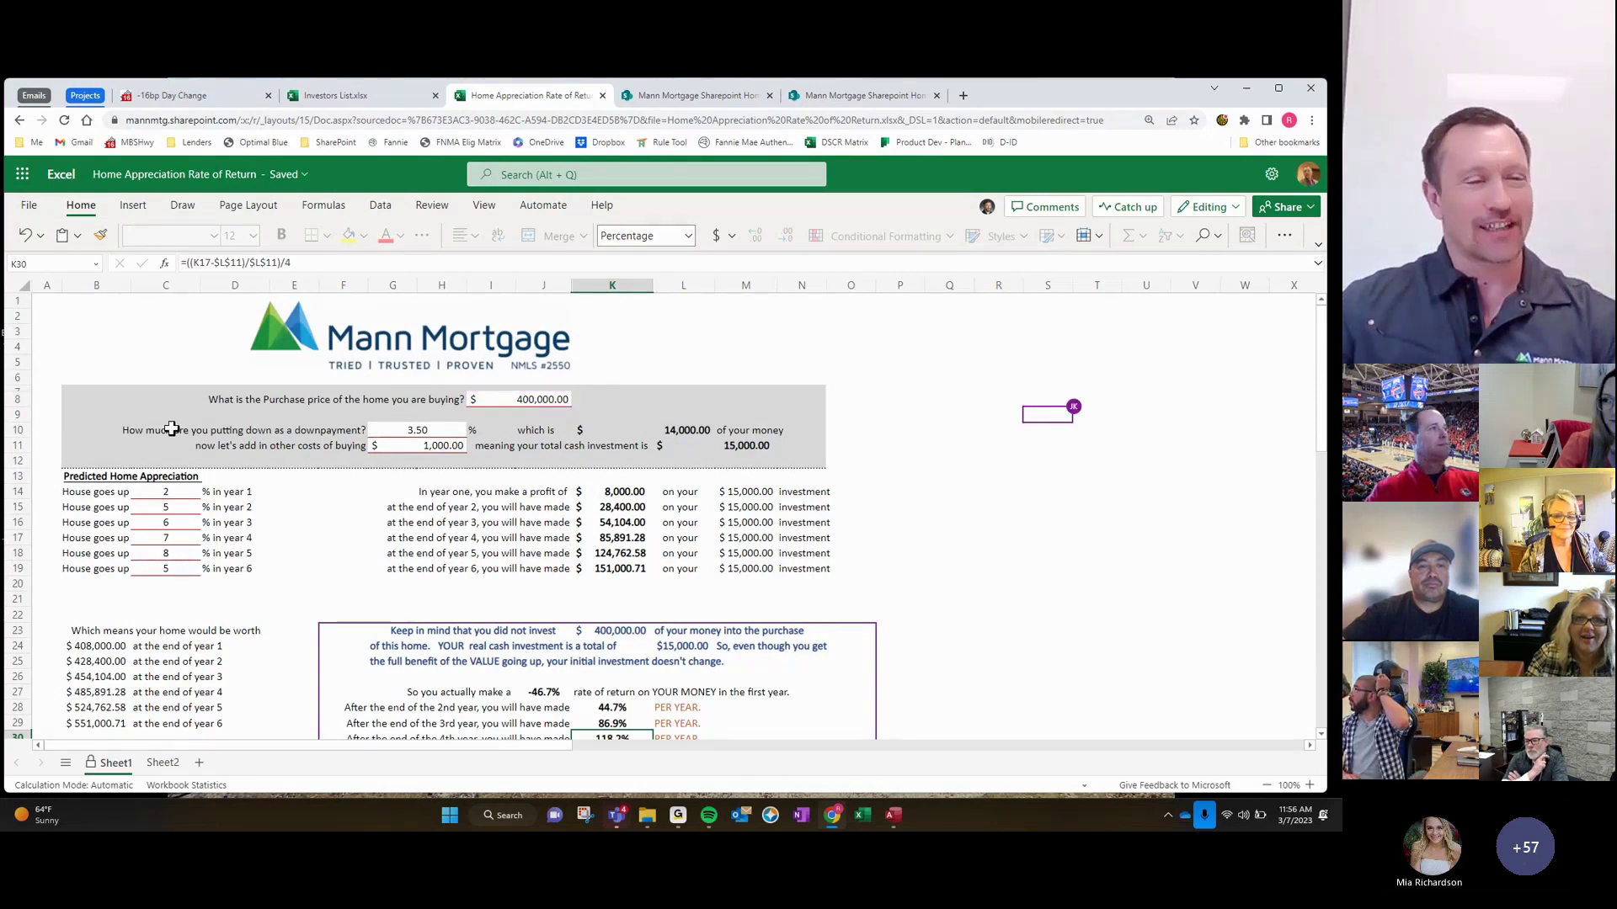
Enter appreciation rates 10, 6, 7, 6, 6, 6 percent in C14:C19
scroll(171, 431, "down", 2)
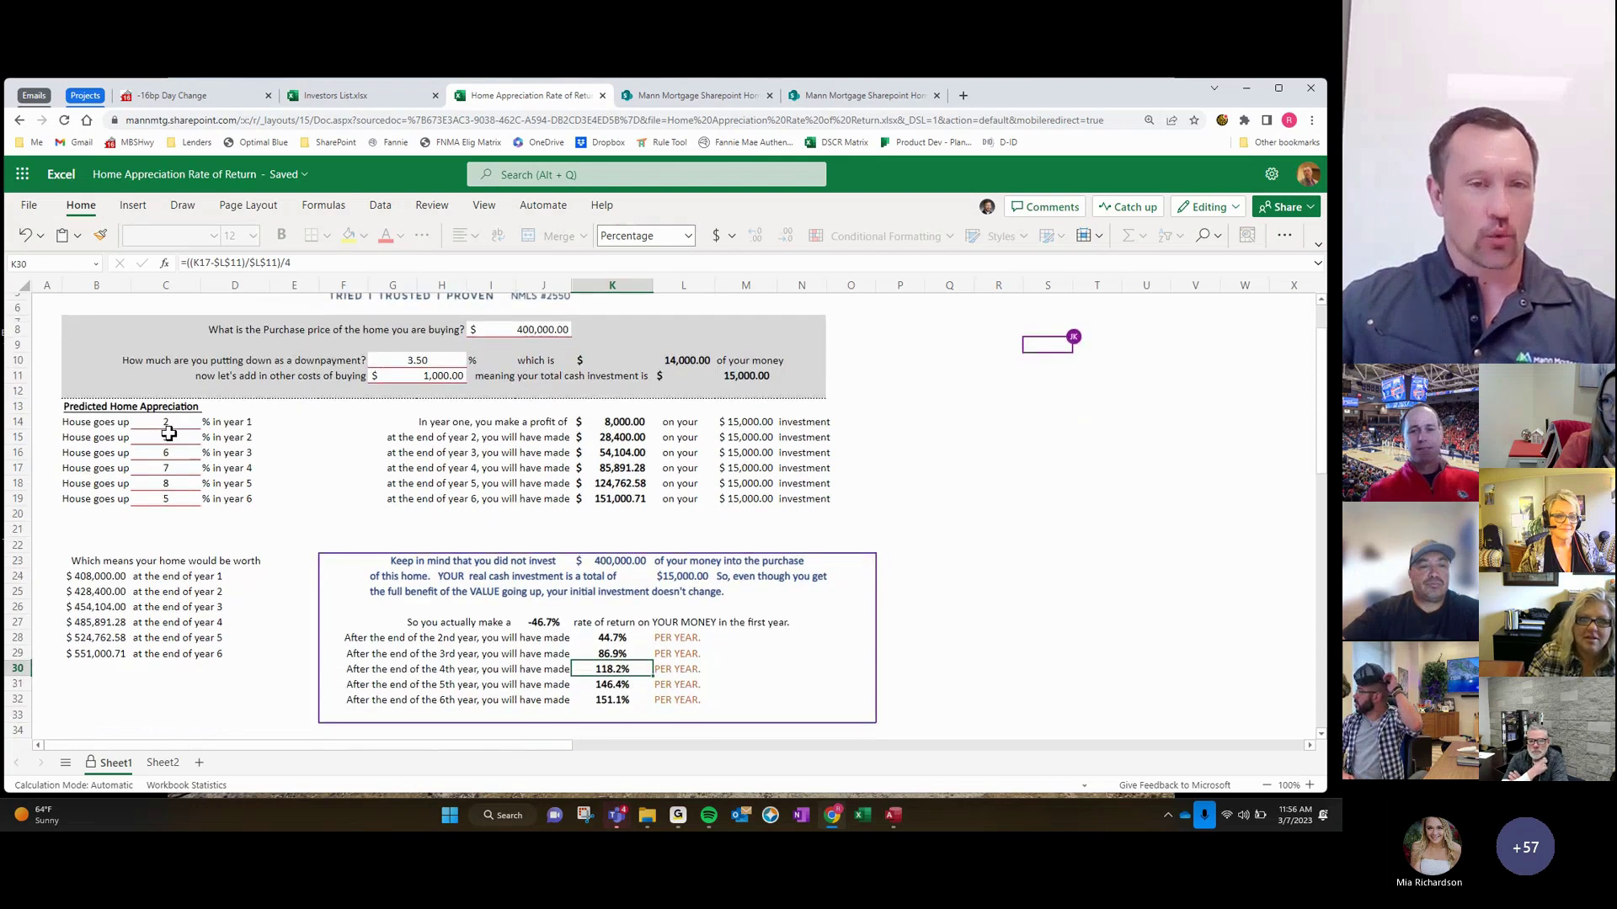
scroll(167, 432, "down", 5)
scroll(168, 431, "up", 8)
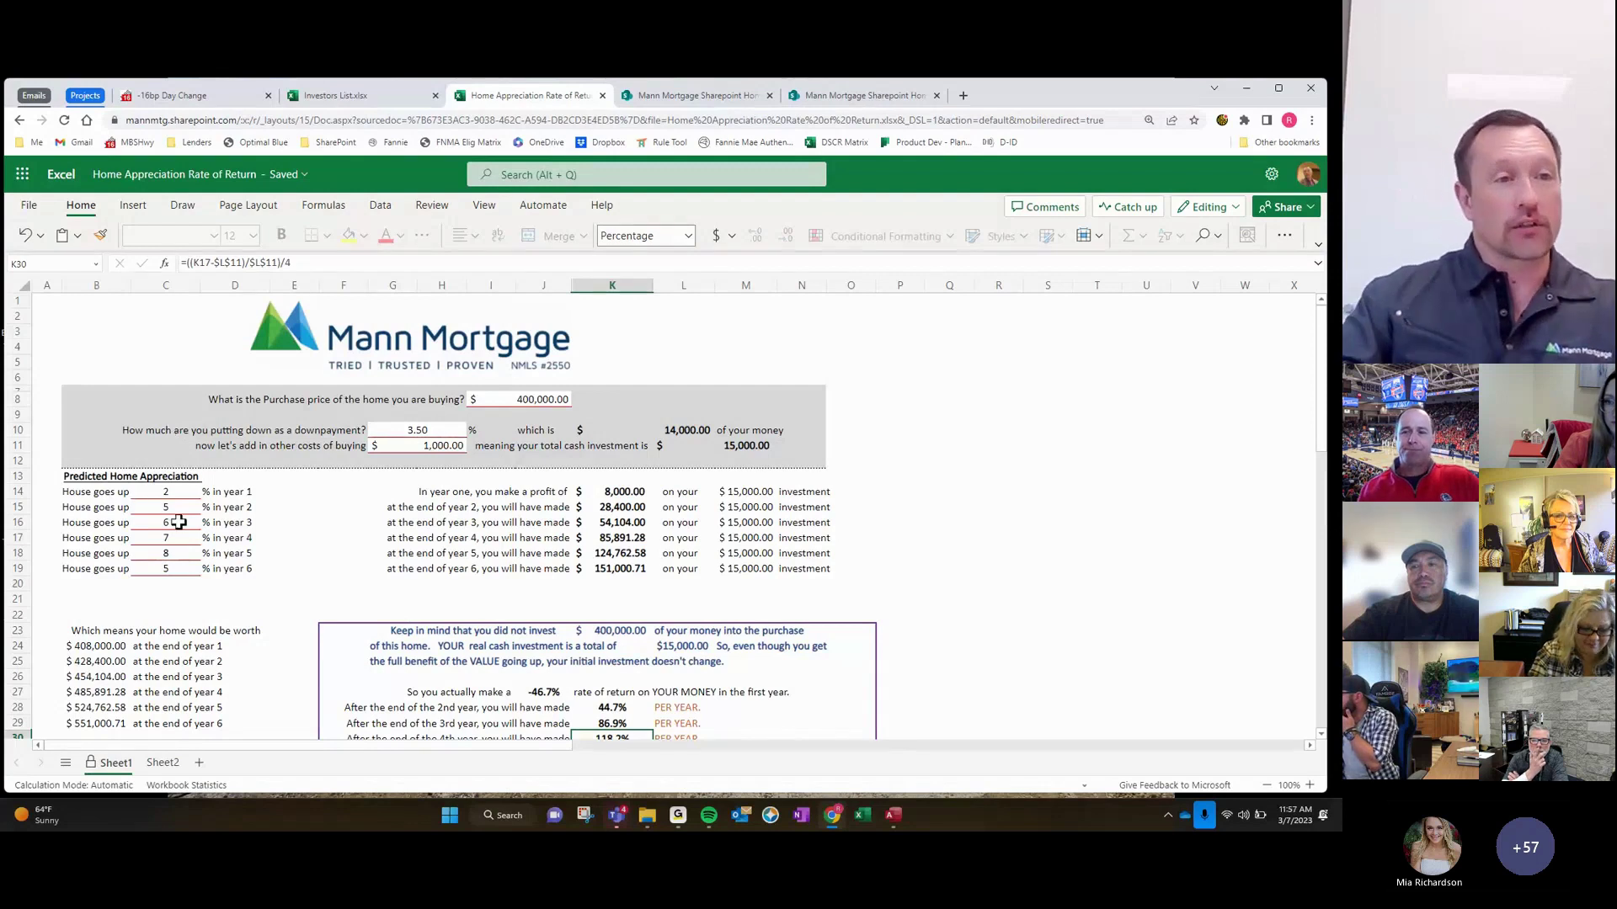
left_click(171, 493)
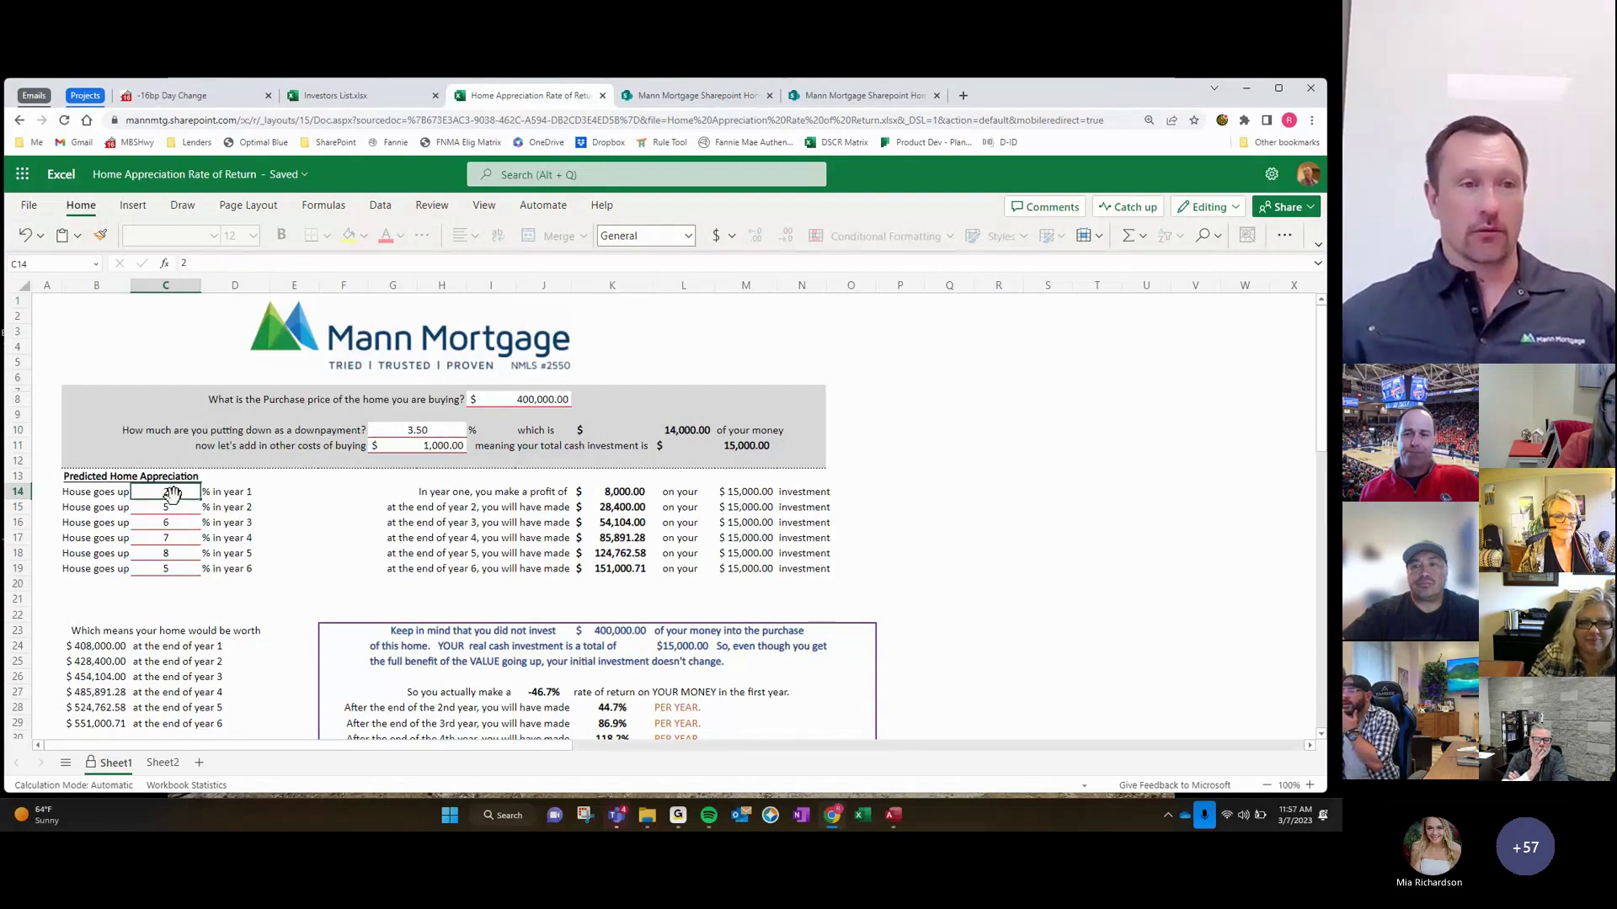
type("10")
key("Return")
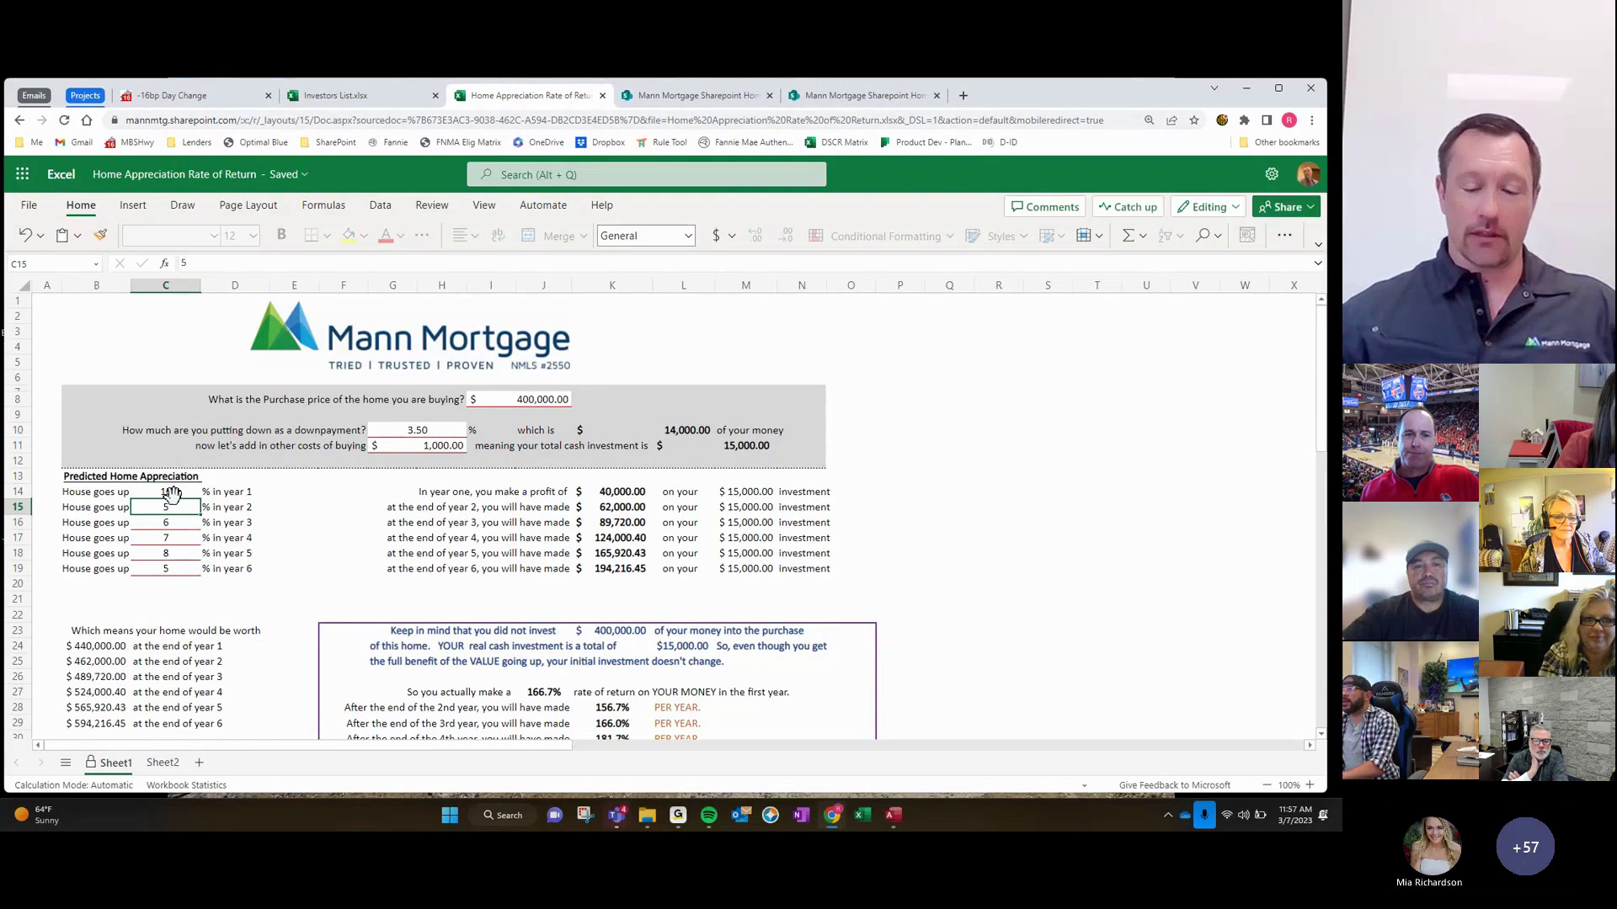
type("6")
key("Return")
type("7")
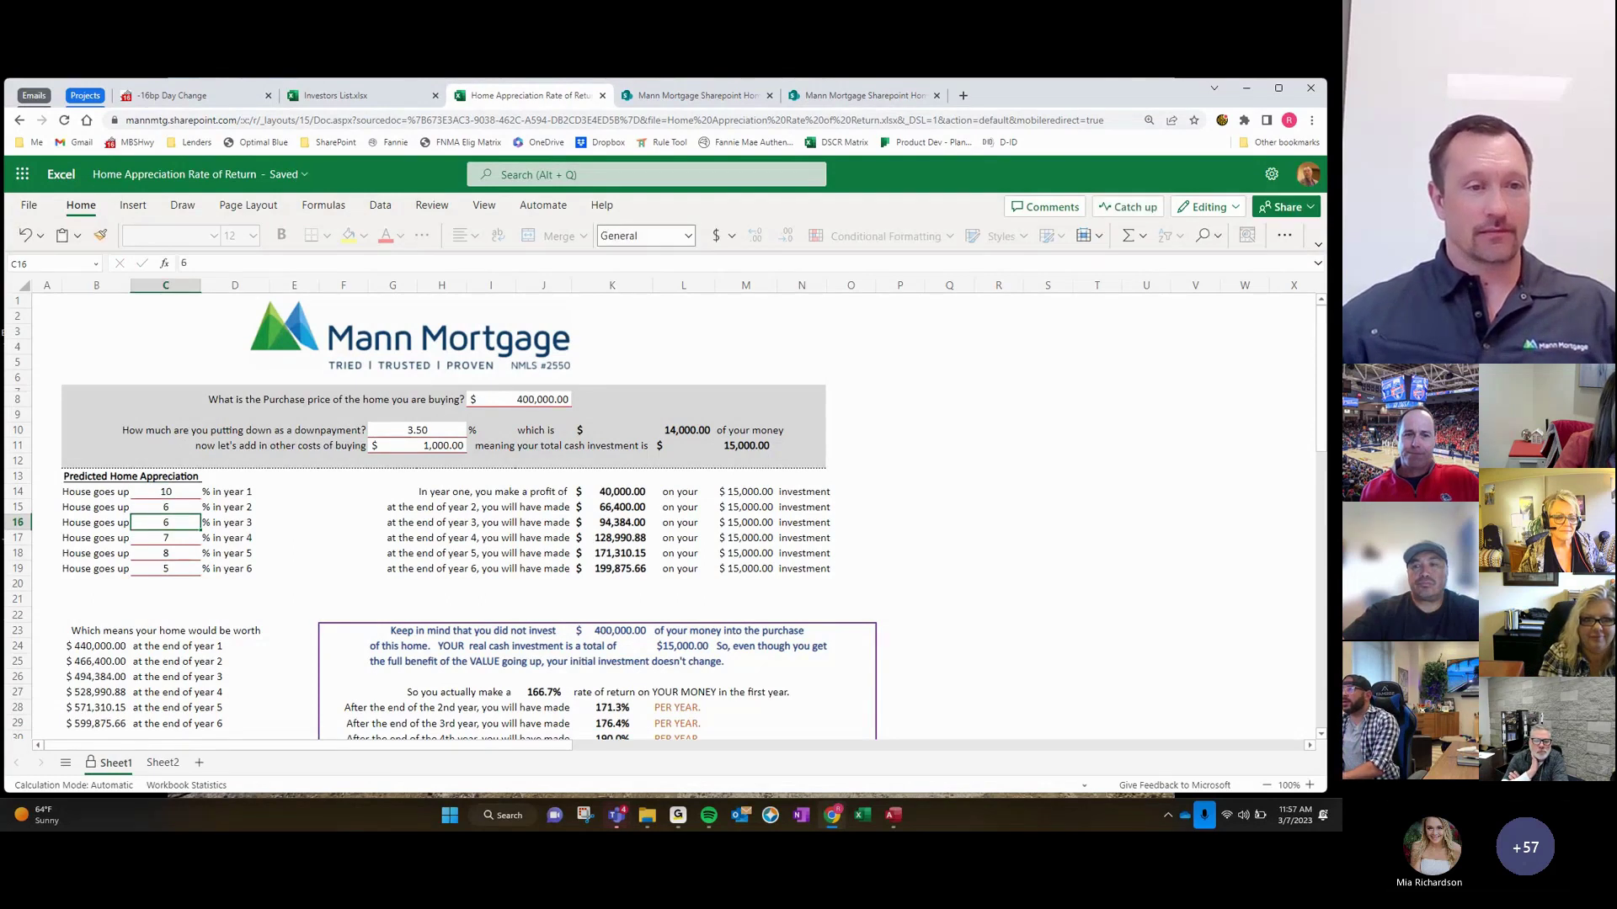
key("Return")
type("6")
key("Return")
type("6")
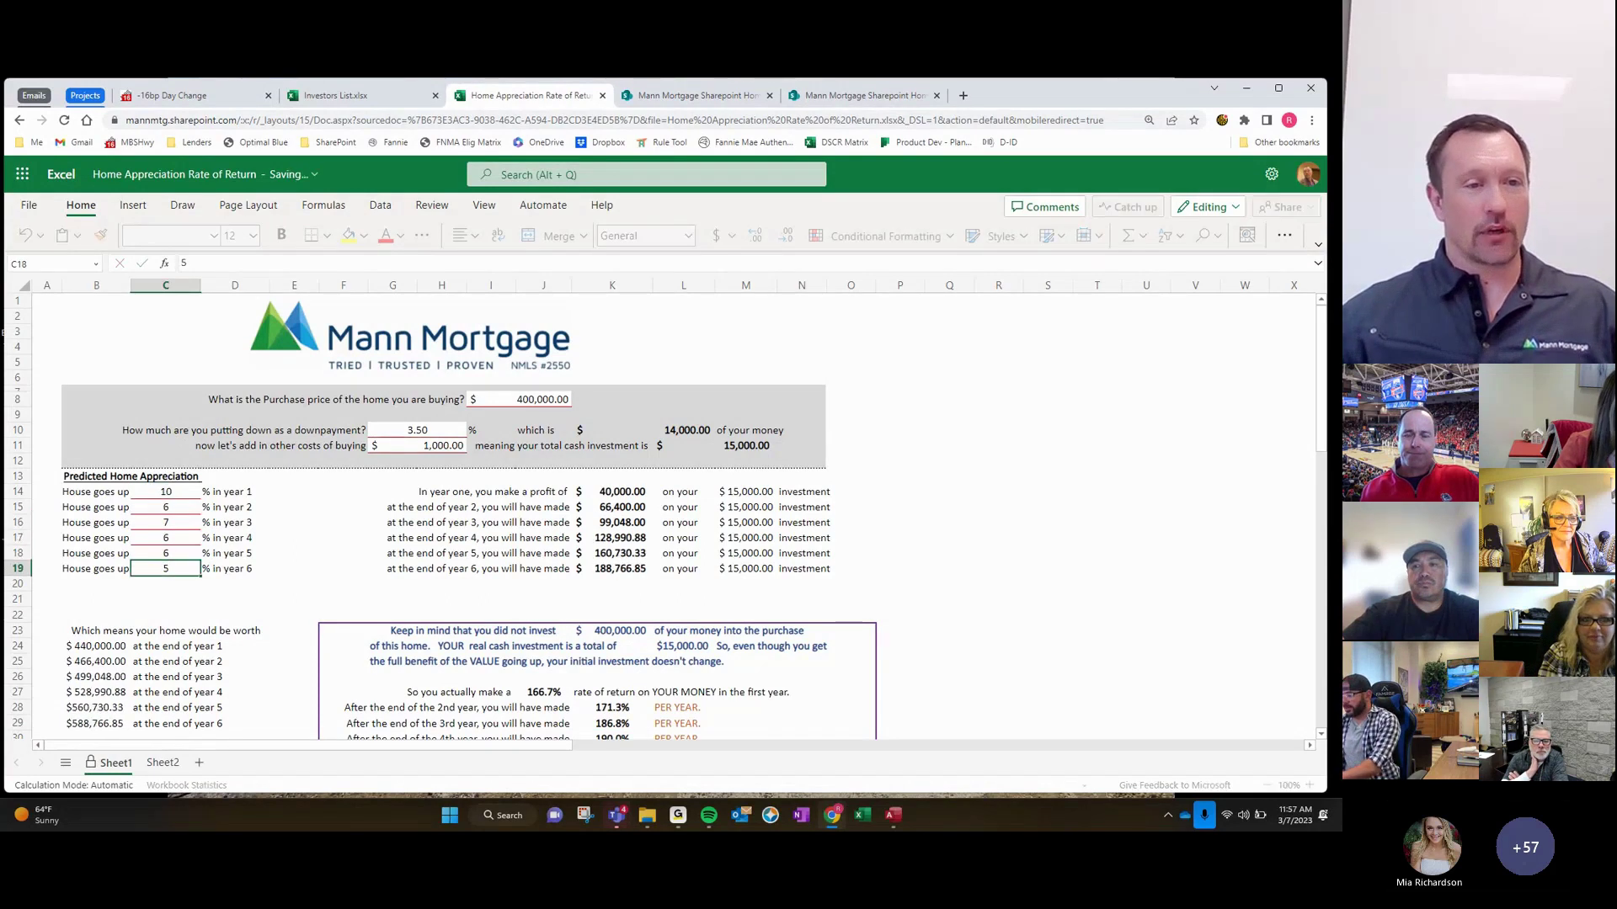
key("Return")
type("6")
key("Return")
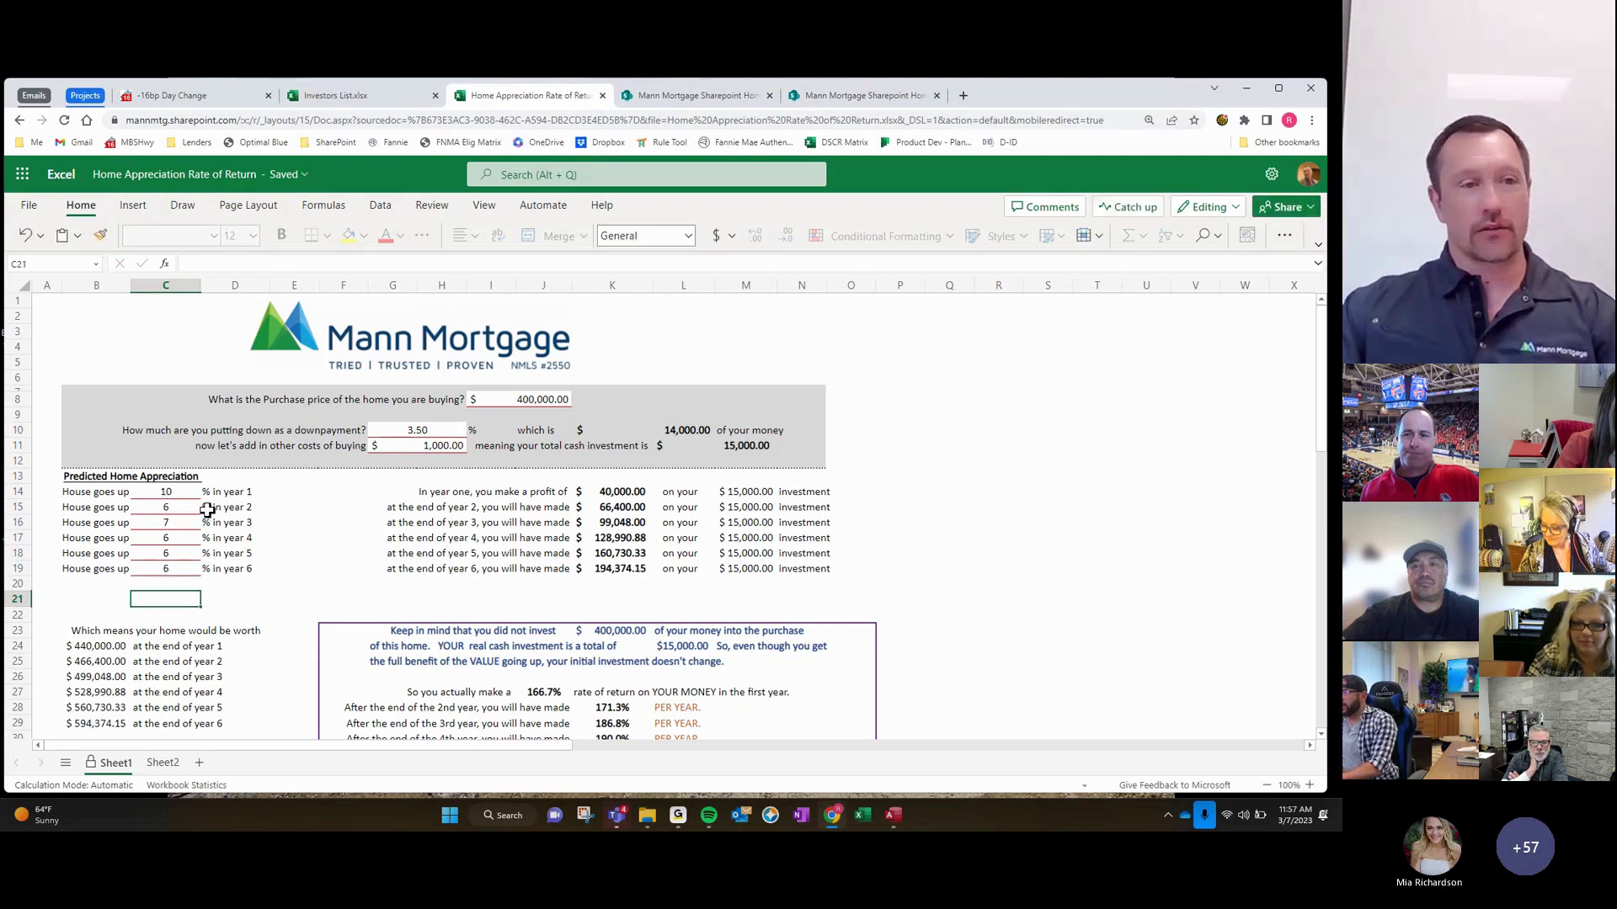
Change the year 1 rate in C14 to 6% and return to the Capital Markets site
left_click(180, 493)
type("6")
key("Return")
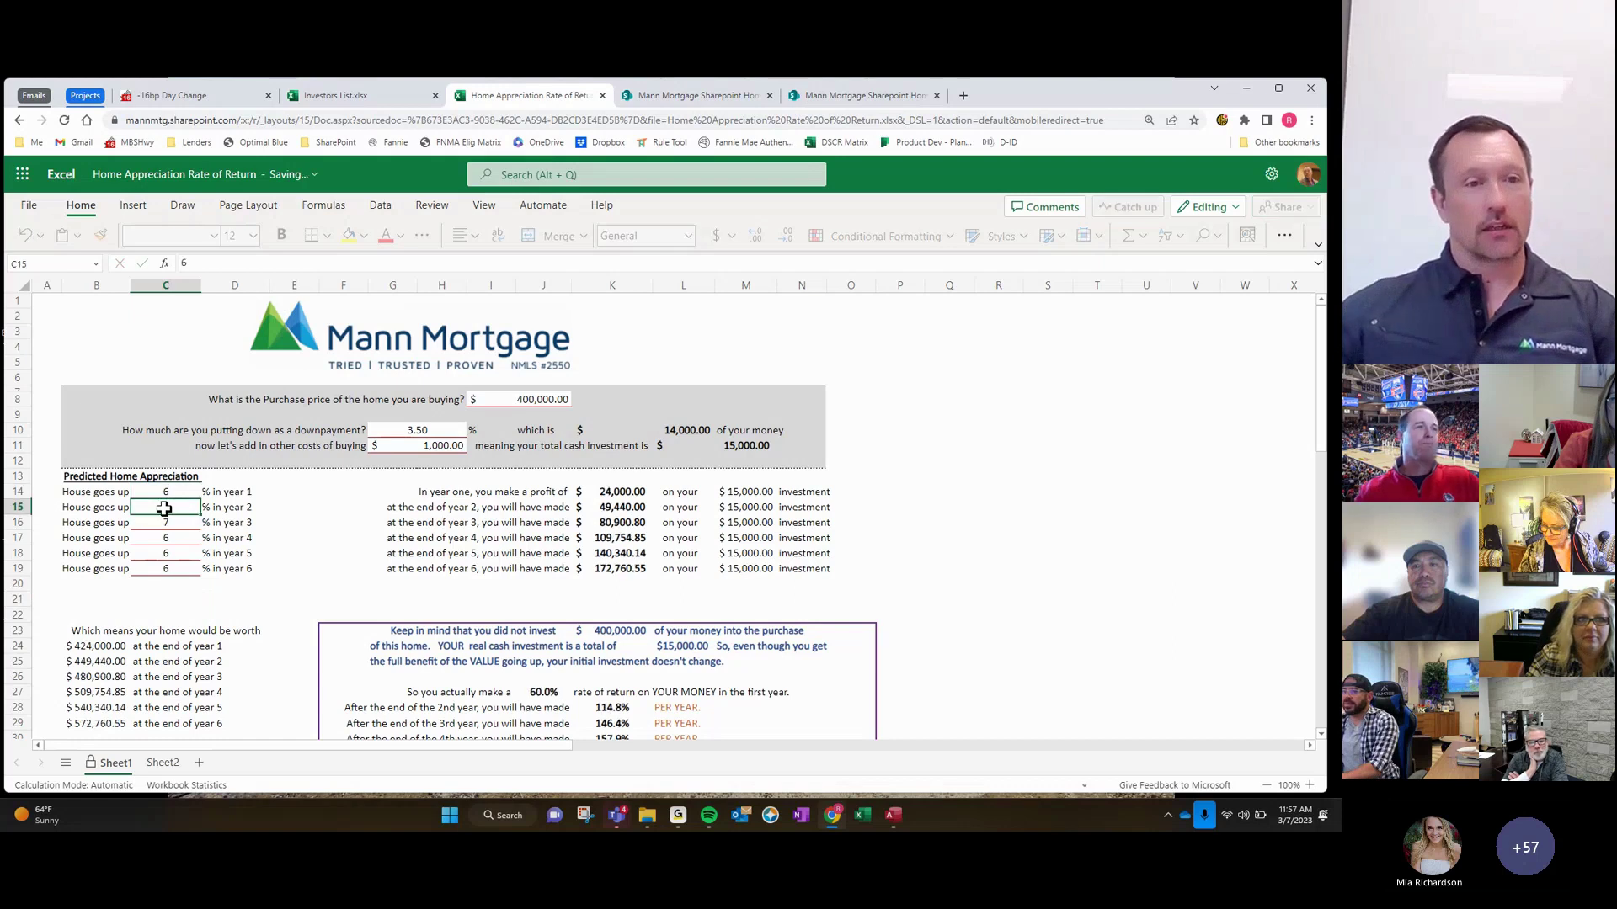
scroll(216, 564, "down", 3)
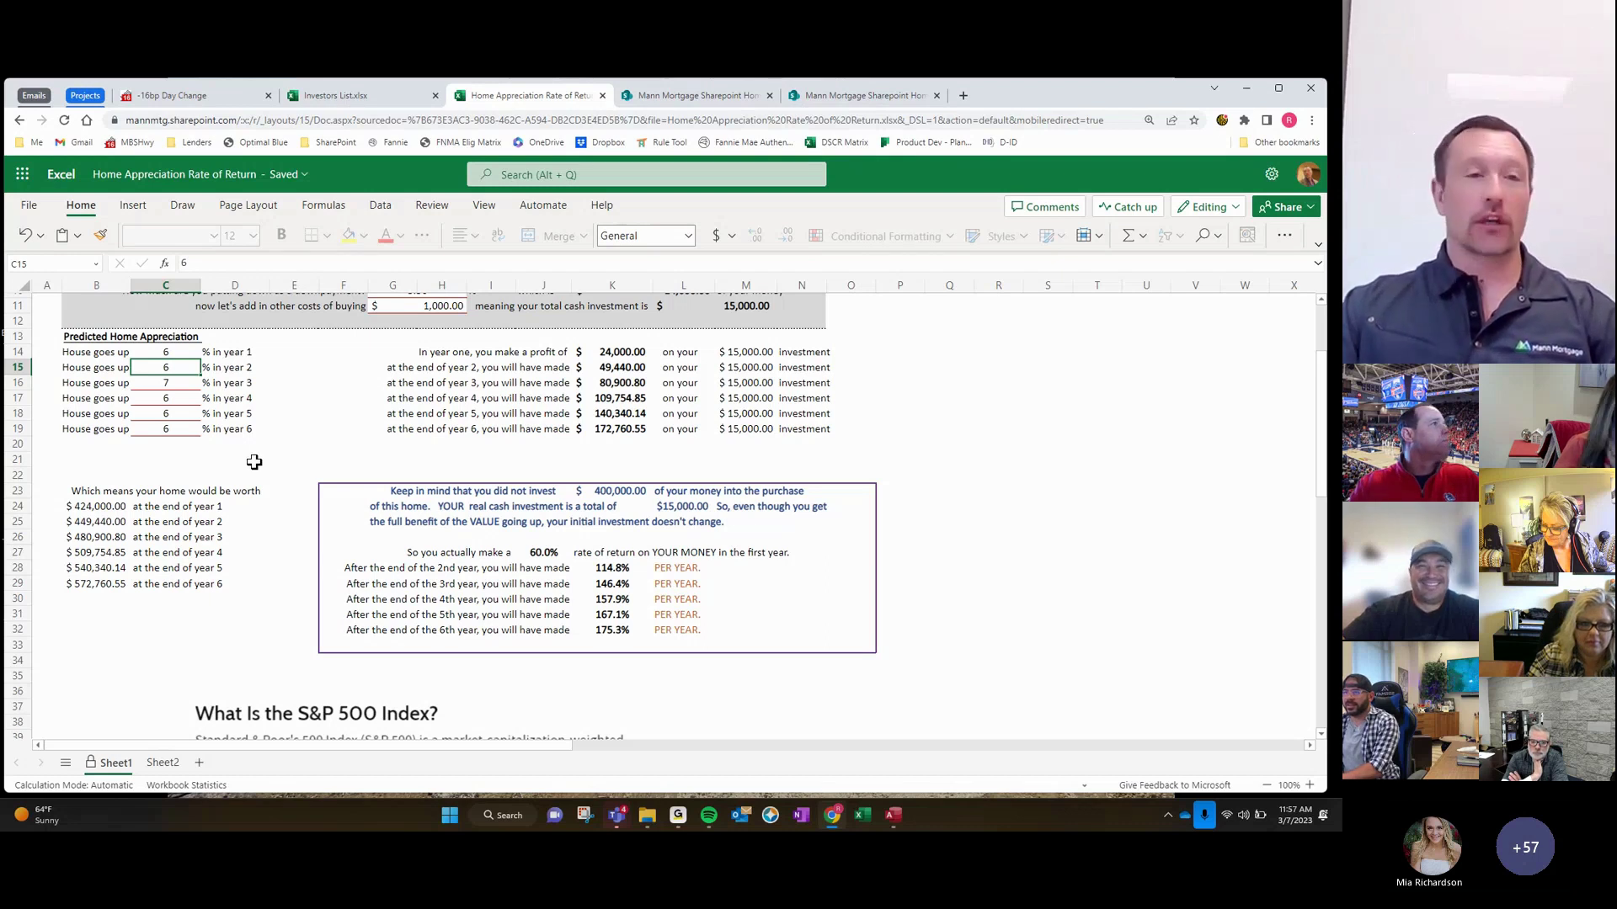
left_click(19, 120)
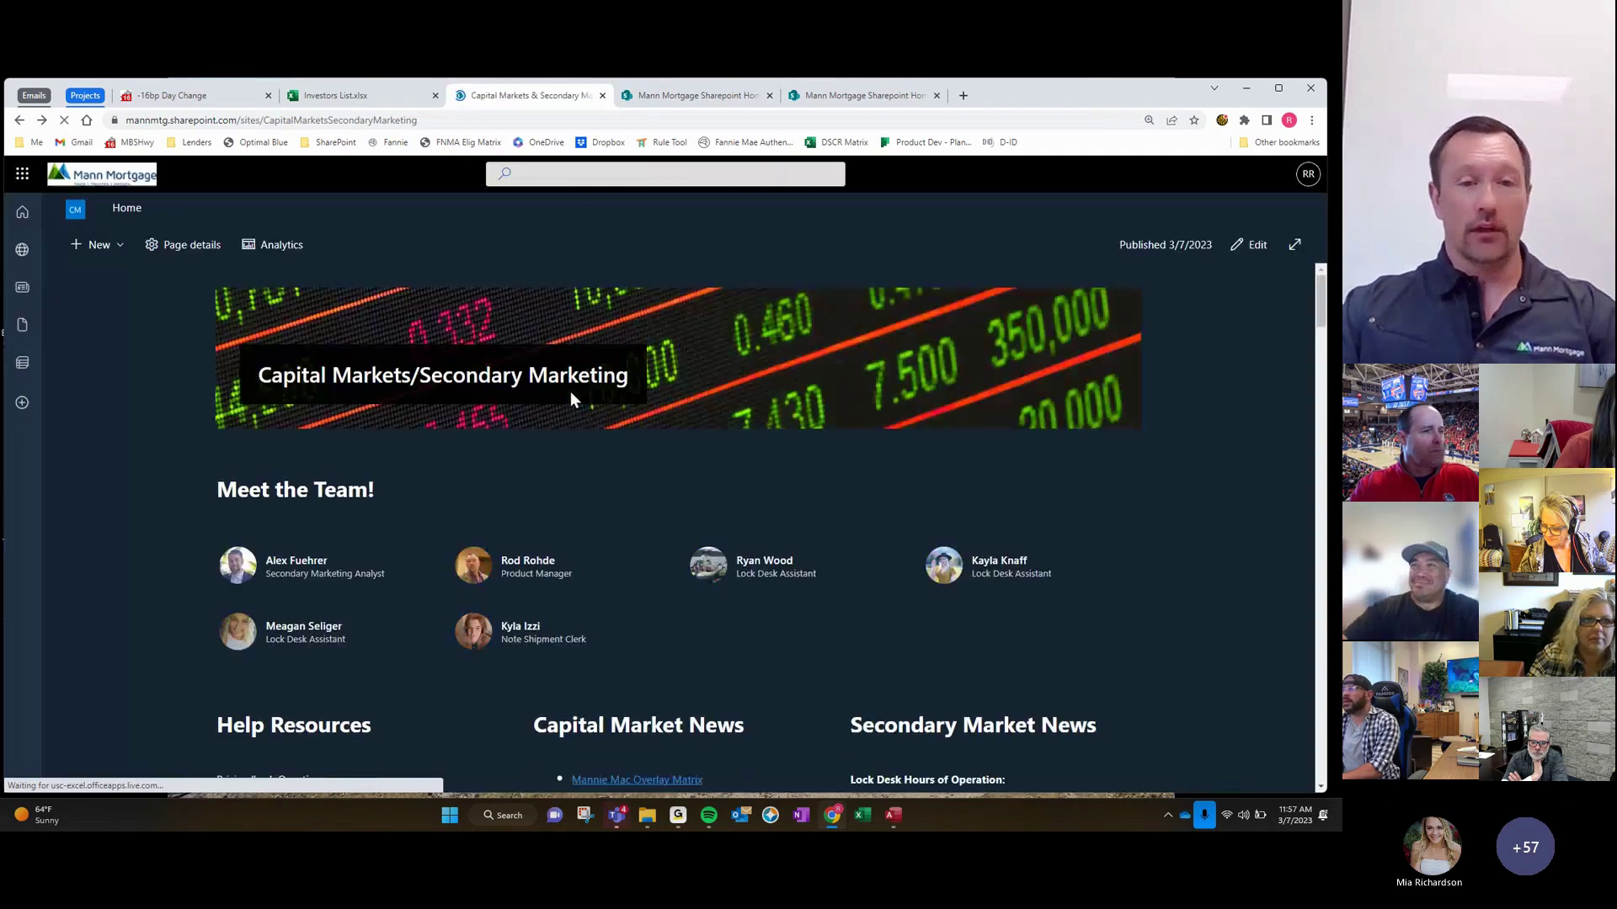
Scroll down to the Mannie Map and back up to the Appreciation Rate of Return Calculator link
scroll(665, 469, "down", 3)
scroll(664, 469, "down", 10)
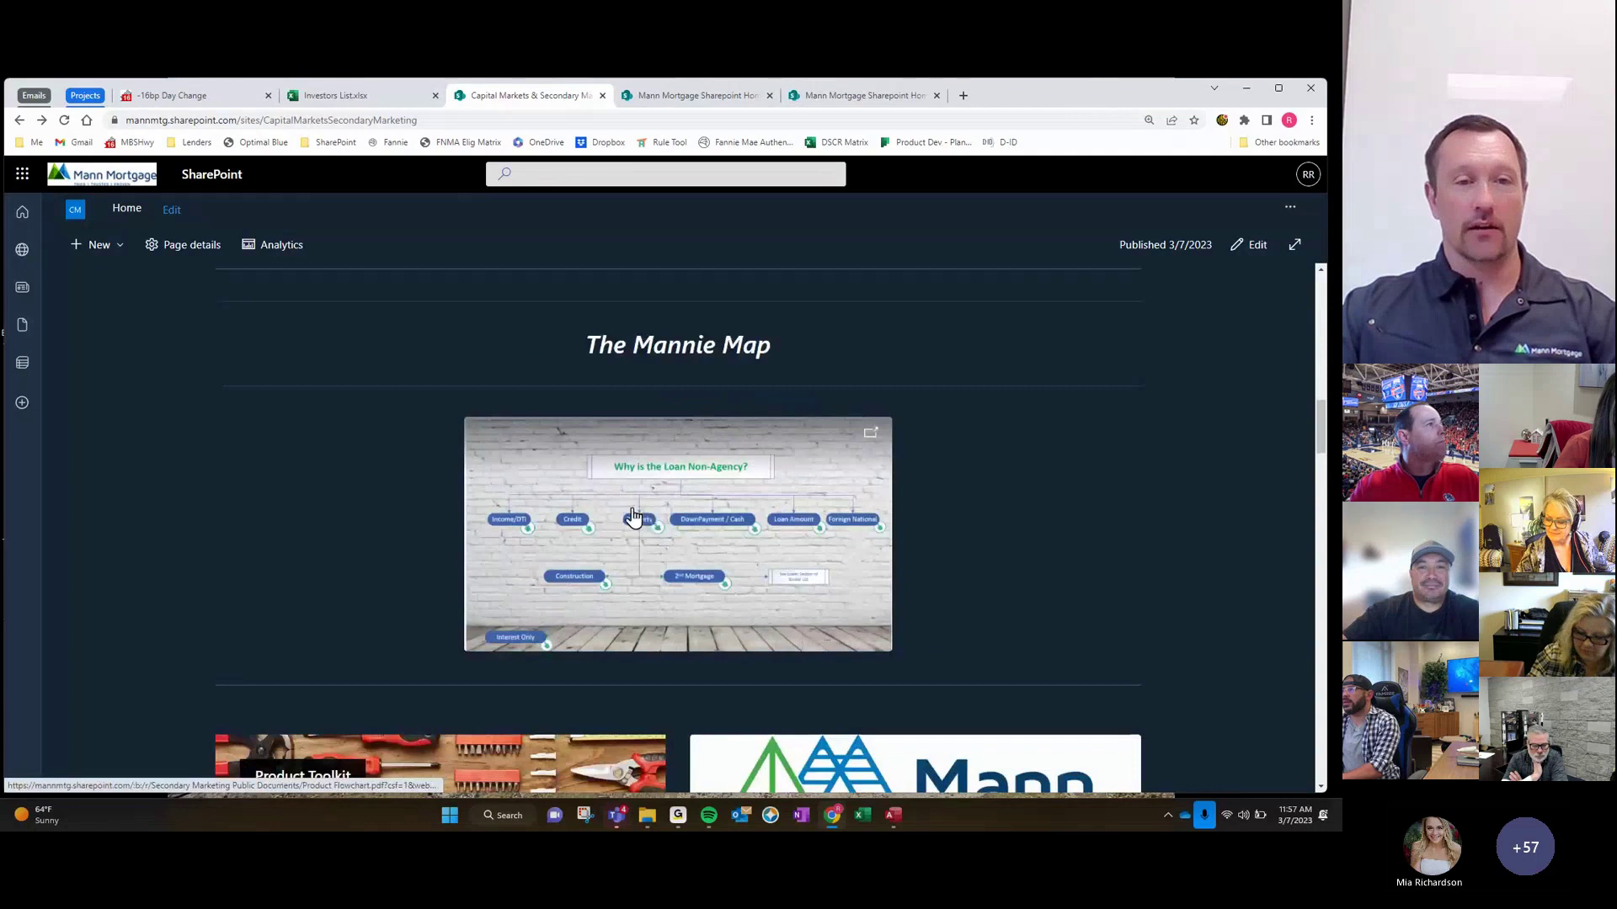
scroll(873, 534, "up", 4)
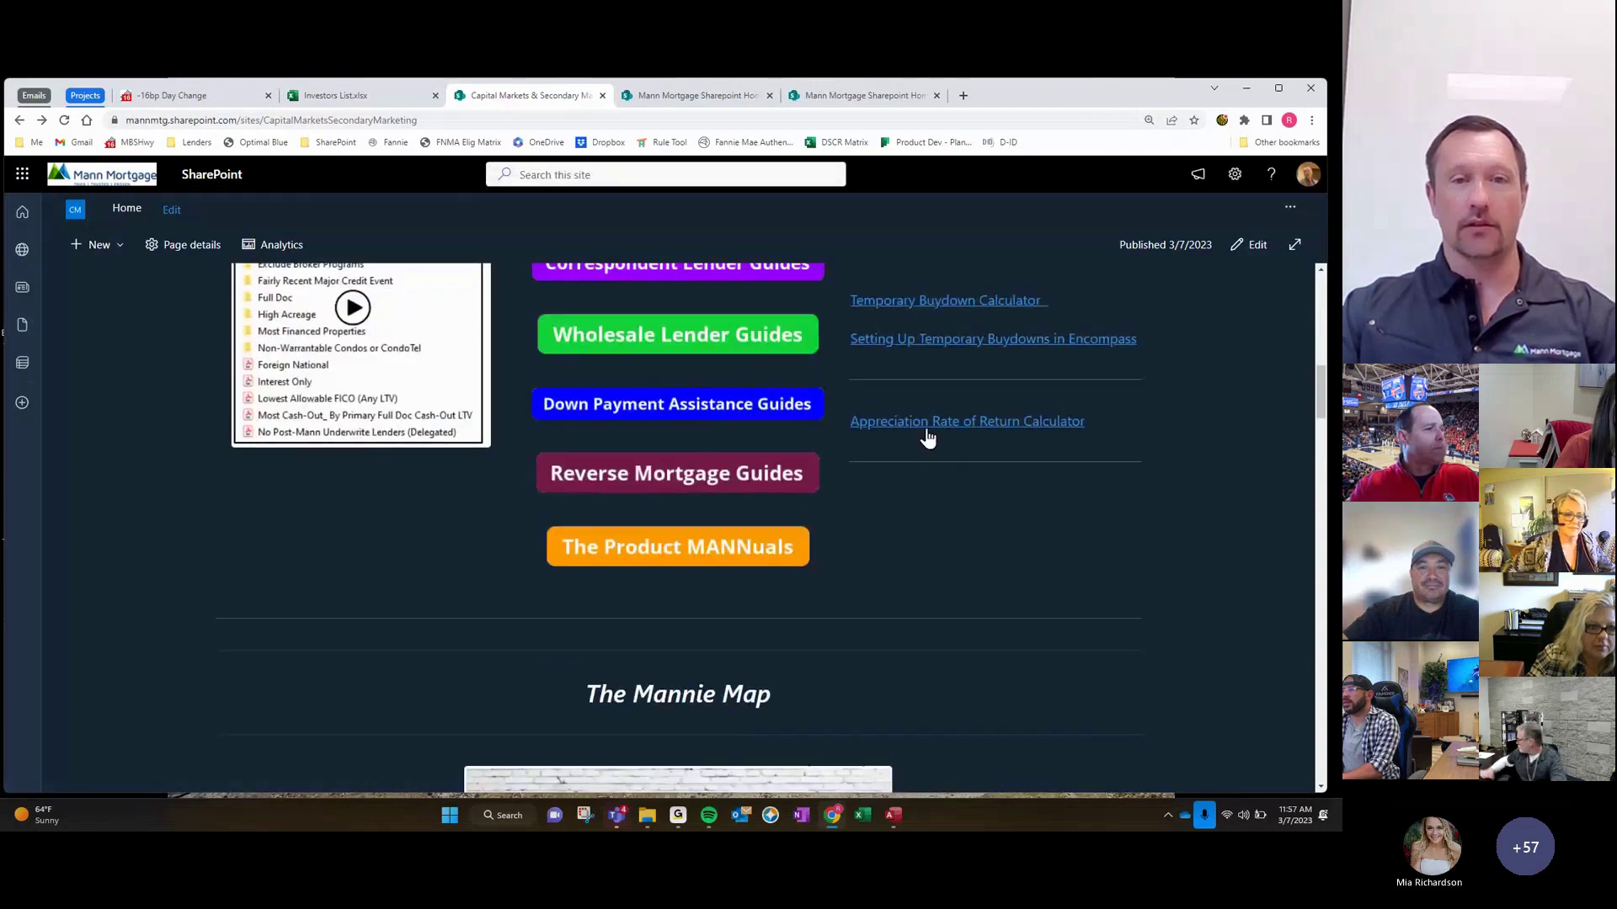